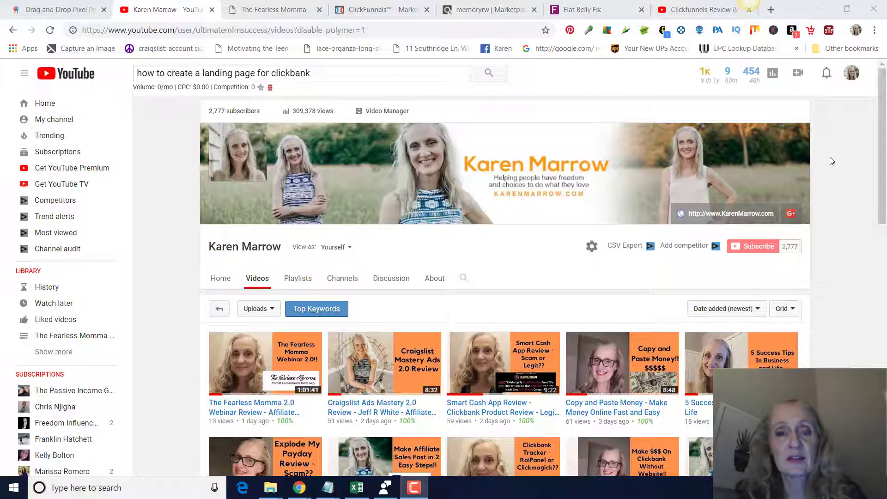
- Open the vidIQ stats panel showing 1K watch hours and 2,777 subscribers
left_click(717, 71)
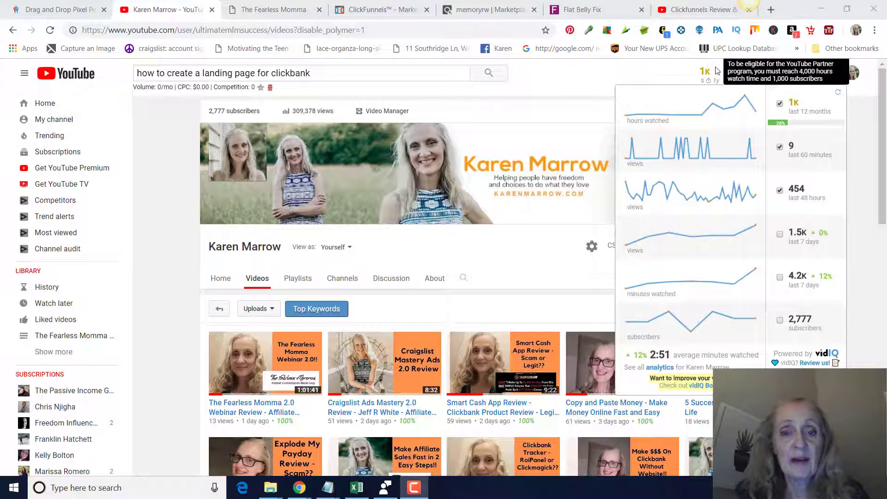
- List all 4,601 ClickBank Marketplace products by popularity, with Flat Belly Fix at the top
left_click(490, 9)
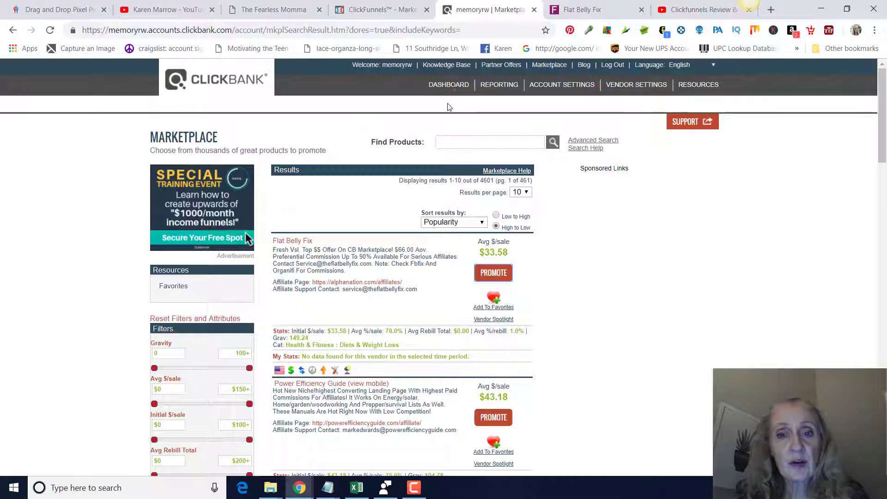
left_click(548, 65)
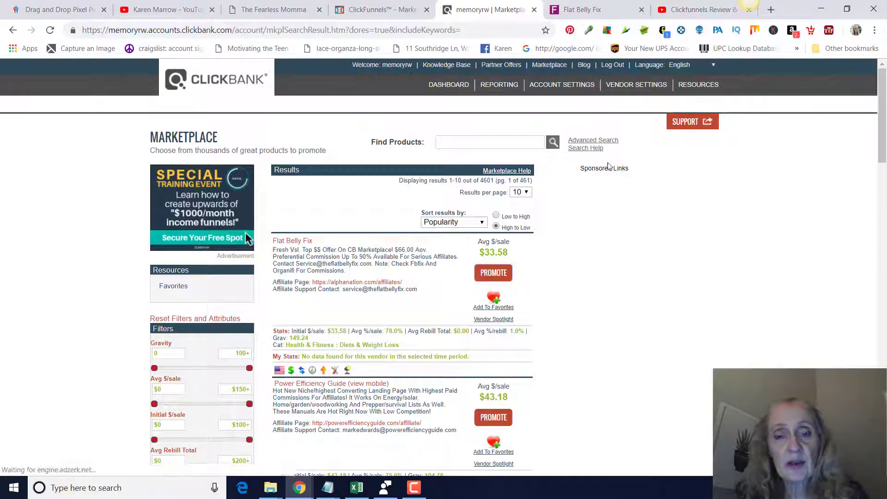
left_click(550, 143)
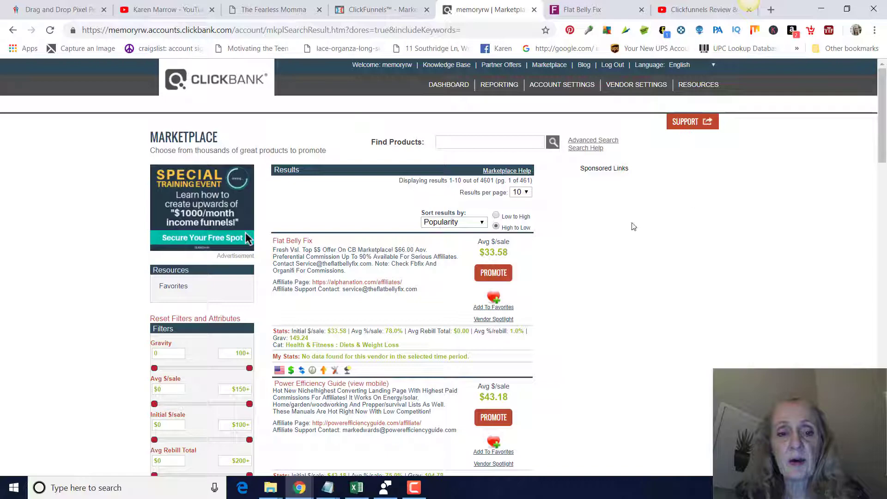
scroll(593, 228, "down", 1)
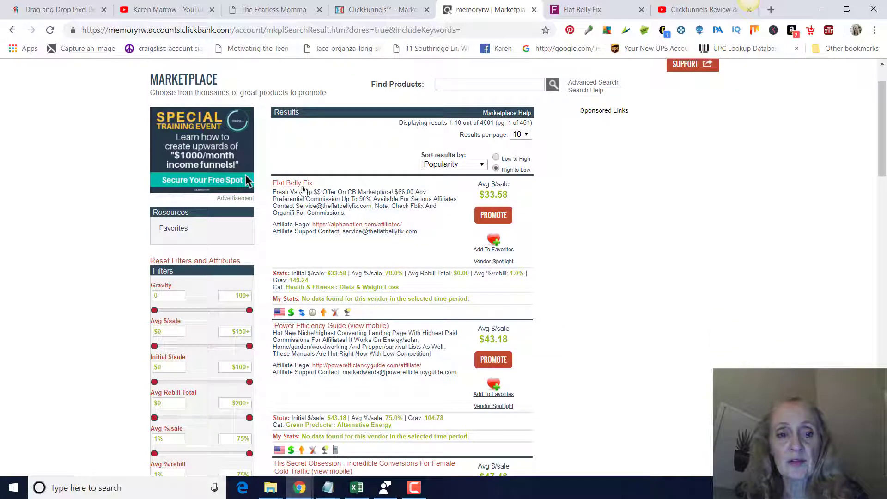
scroll(631, 229, "down", 2)
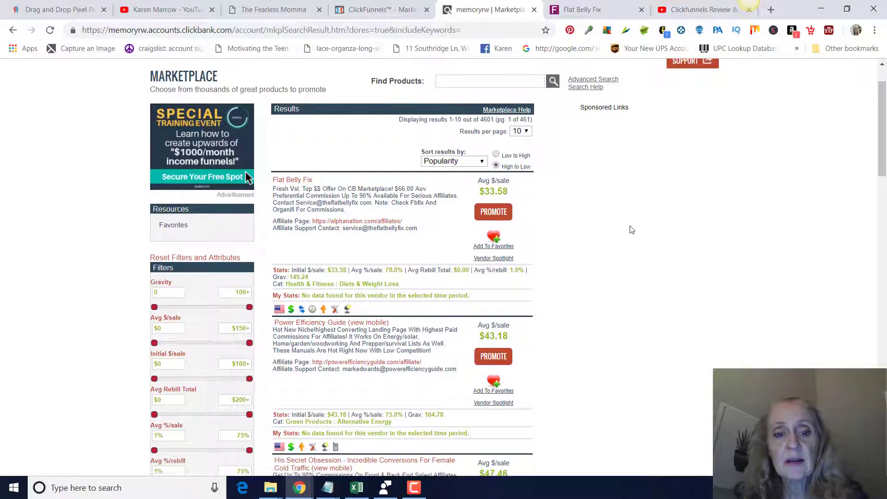
scroll(632, 230, "up", 3)
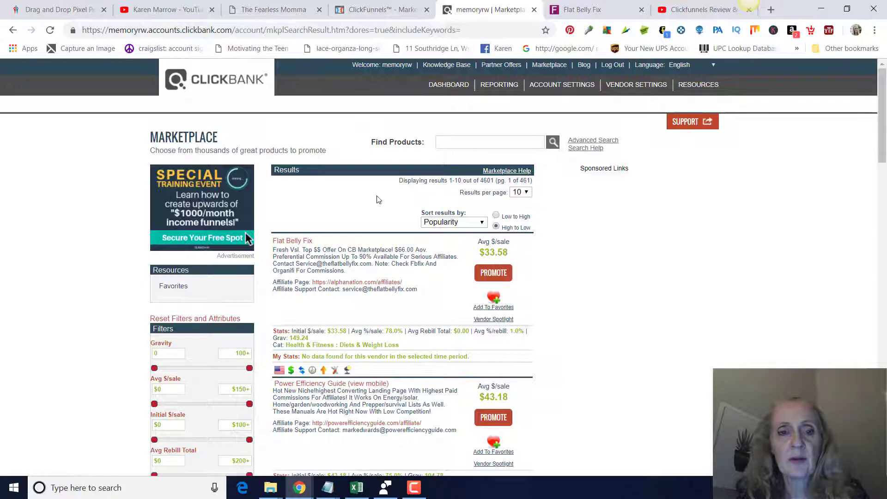
- Look over the Flat Belly Fix video sales page, then go back to the ClickFunnels dashboard
left_click(619, 10)
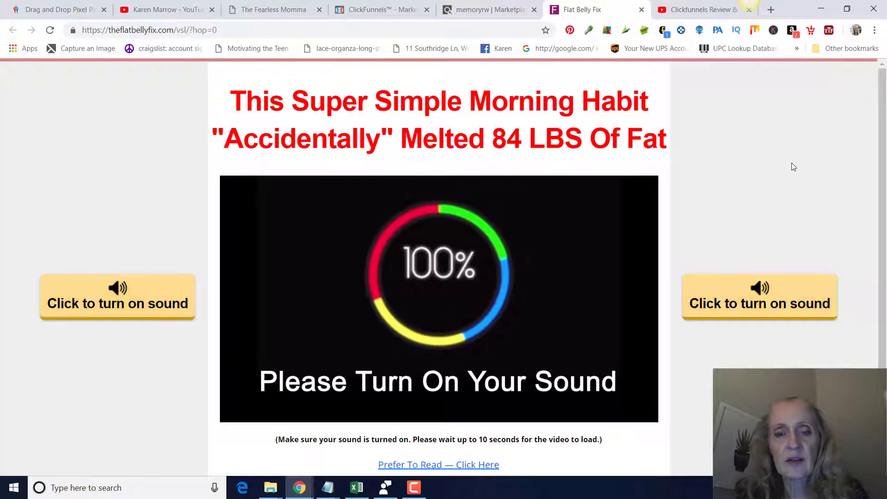
left_click(387, 13)
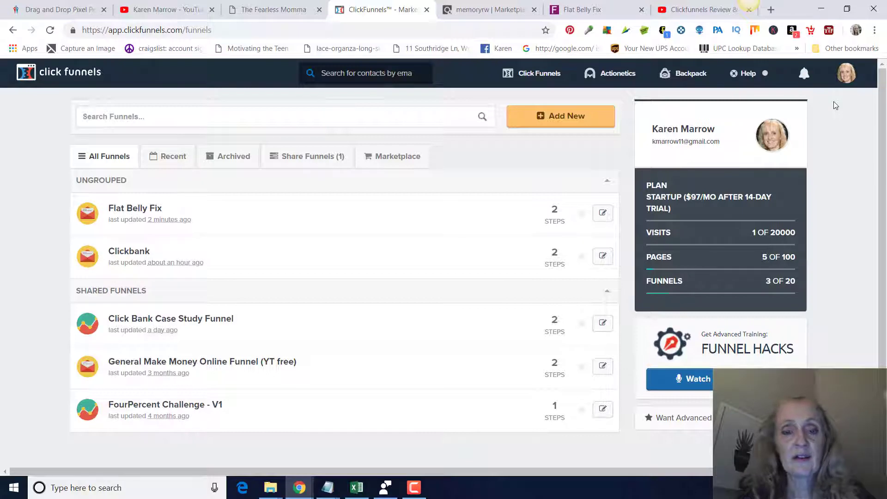
- Refresh the funnel list and create a classic Collect Emails funnel named 'Flat Belly Fix'
mouse_move(846, 73)
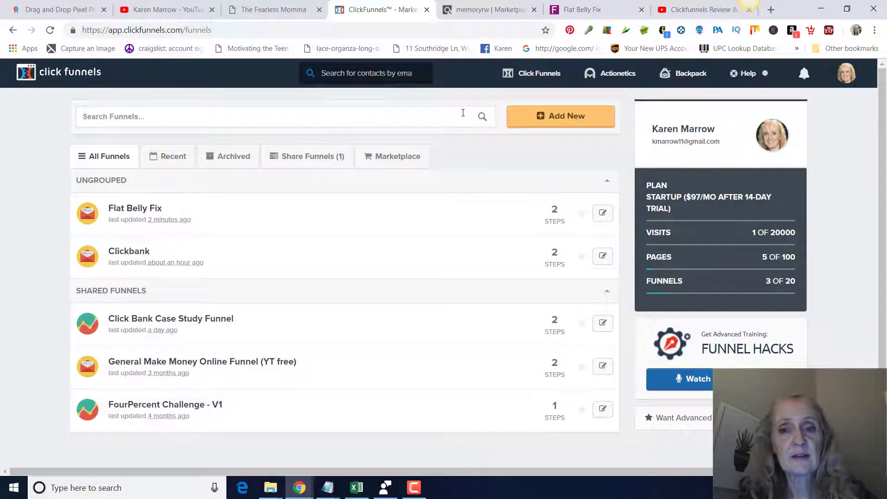
mouse_move(521, 85)
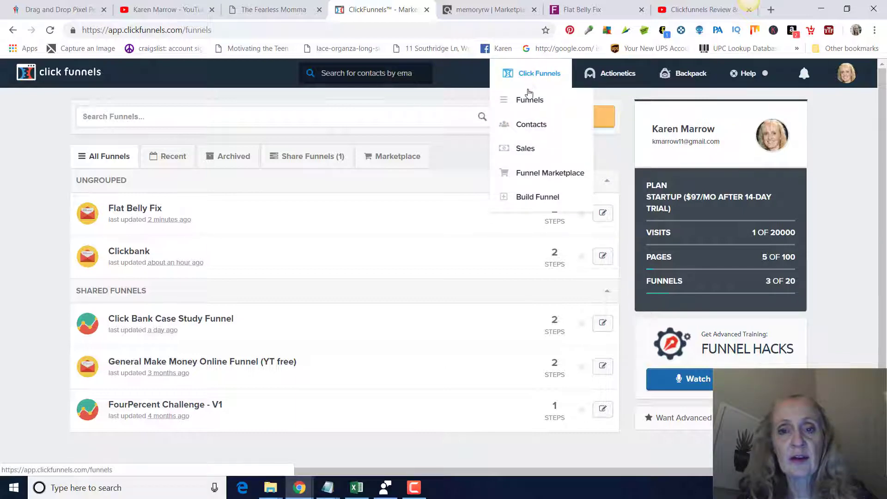
left_click(529, 105)
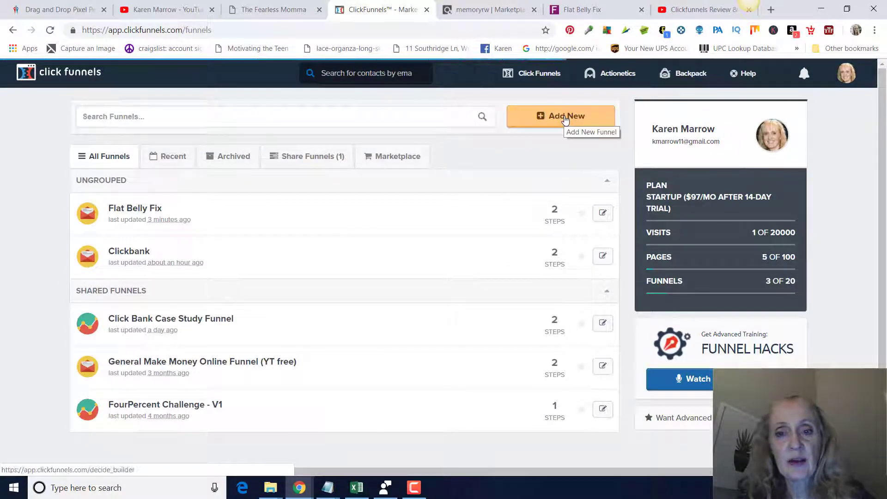
left_click(565, 120)
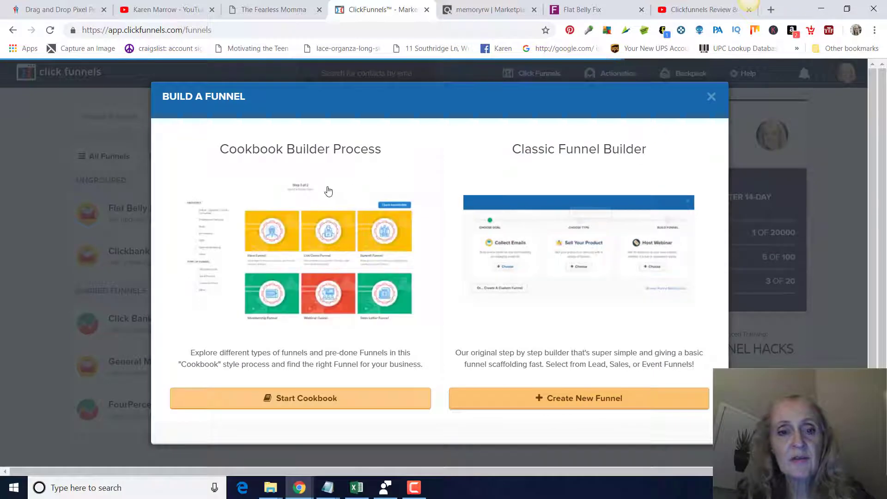
left_click(584, 404)
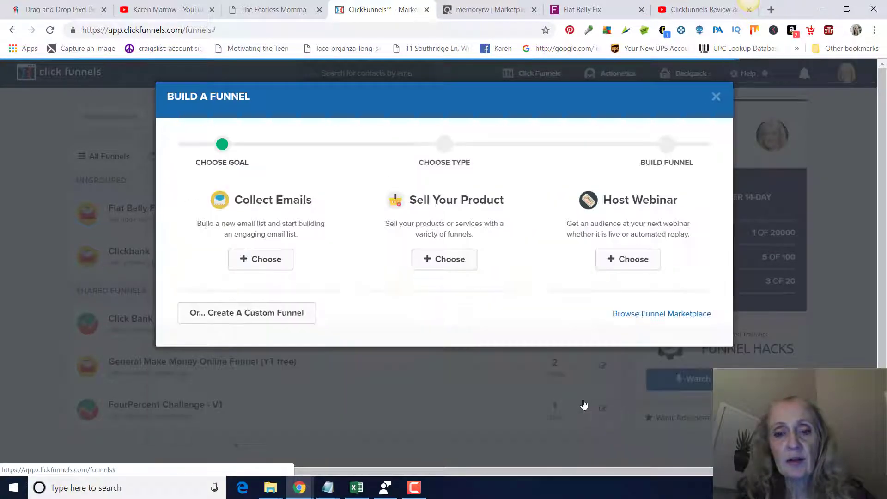
left_click(260, 261)
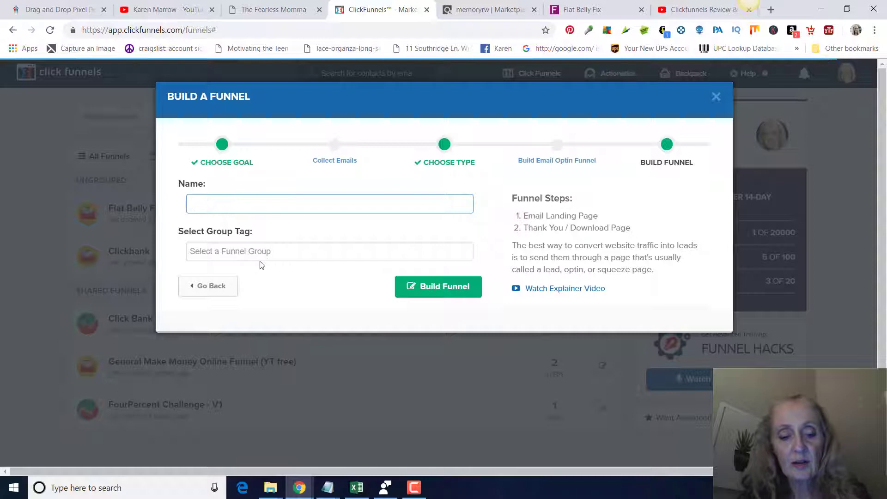
type("Flat")
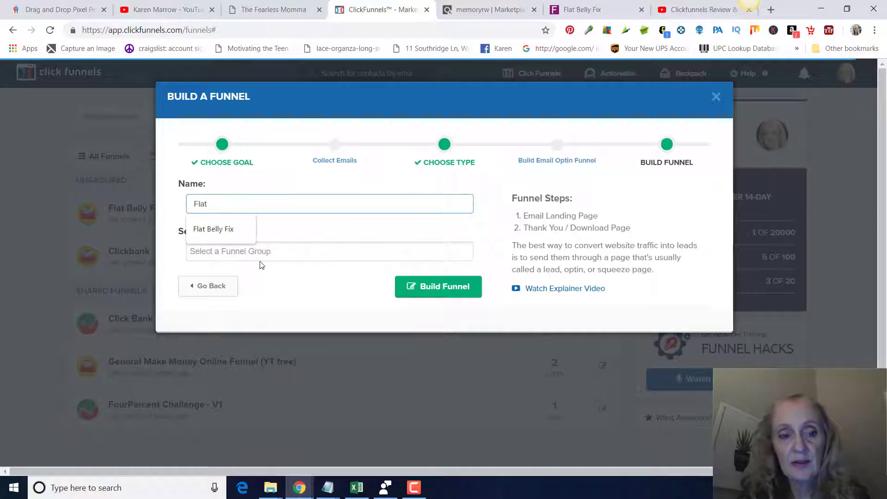
left_click(208, 229)
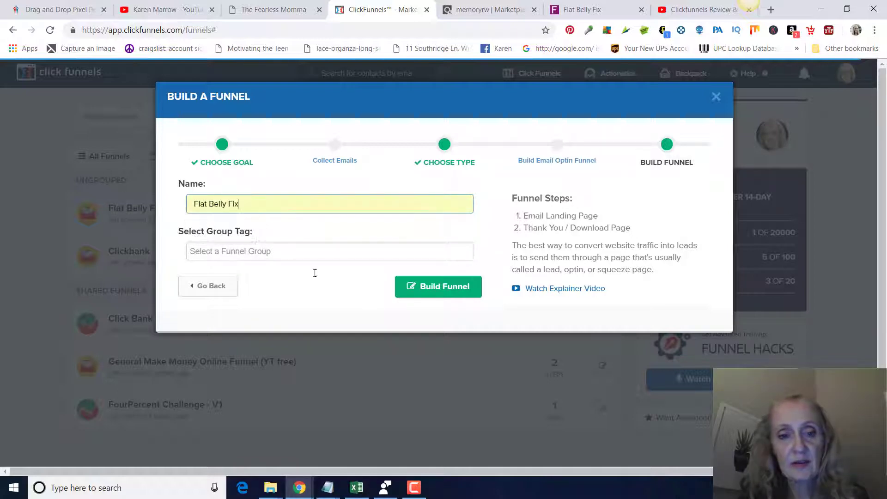
left_click(447, 290)
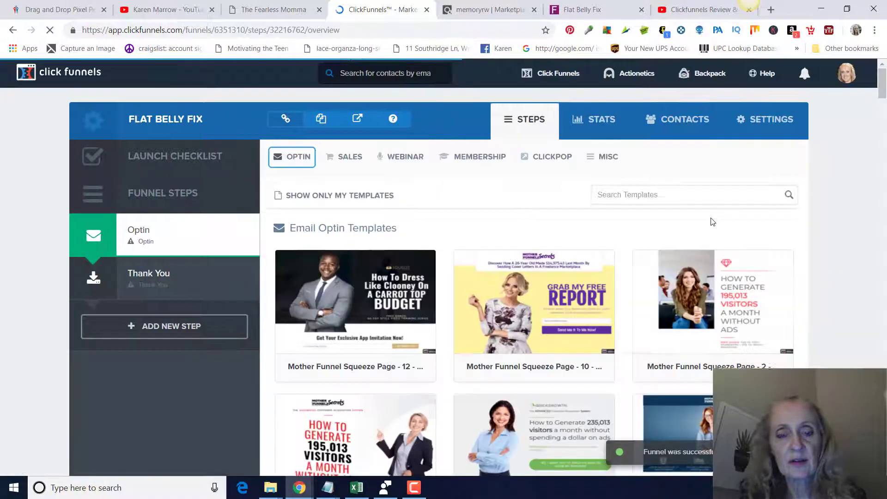
scroll(815, 262, "down", 5)
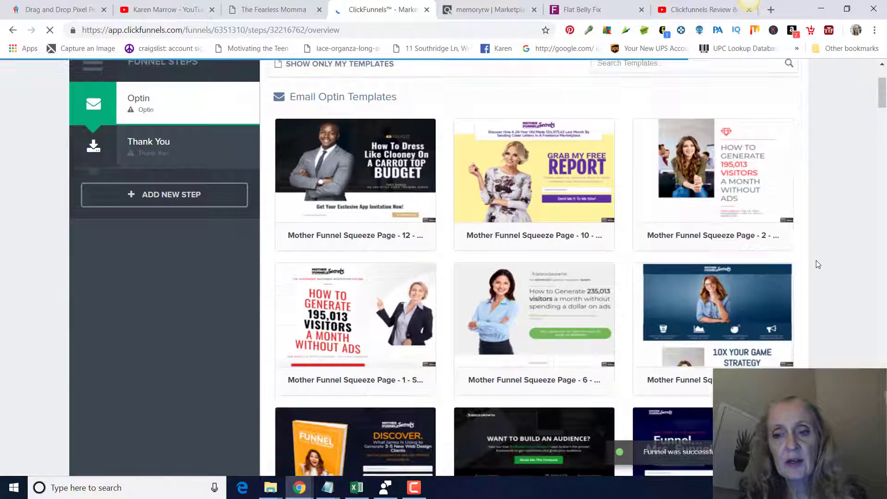
scroll(815, 261, "down", 20)
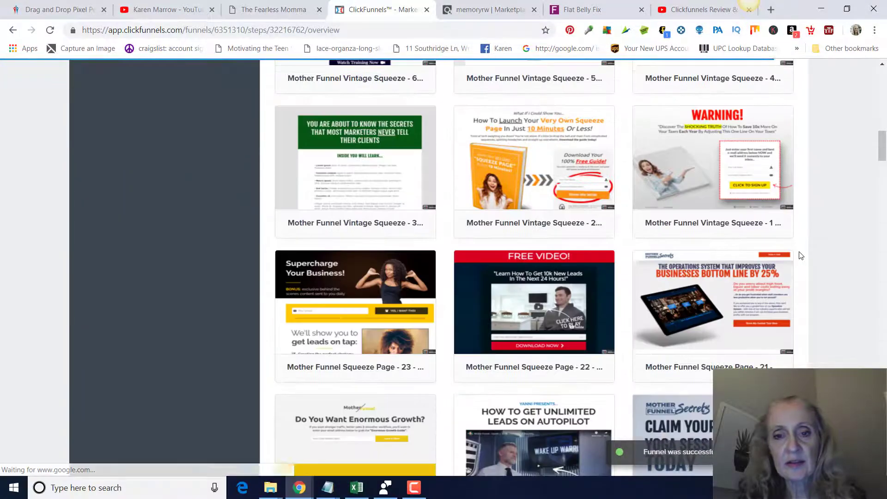
scroll(799, 255, "down", 12)
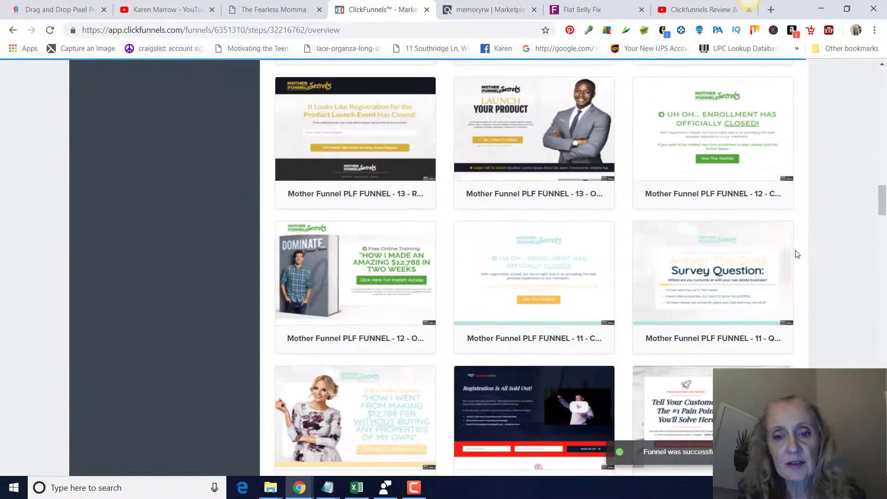
scroll(797, 253, "down", 20)
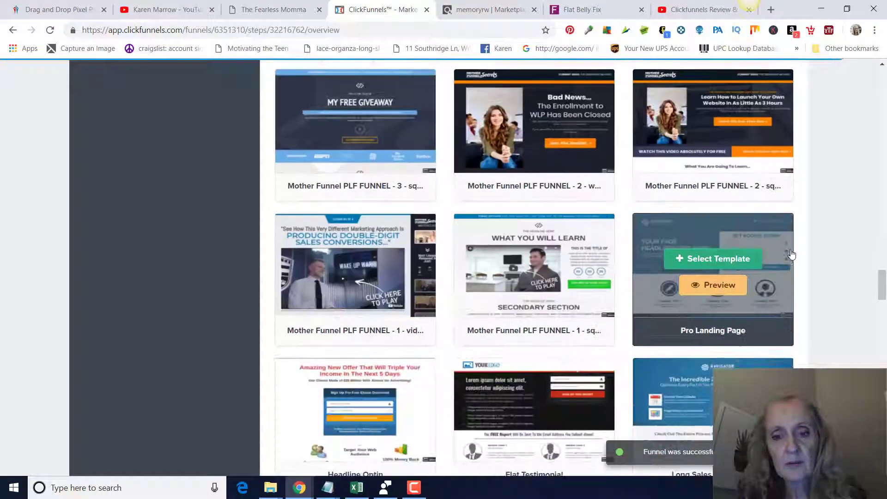
scroll(790, 255, "down", 20)
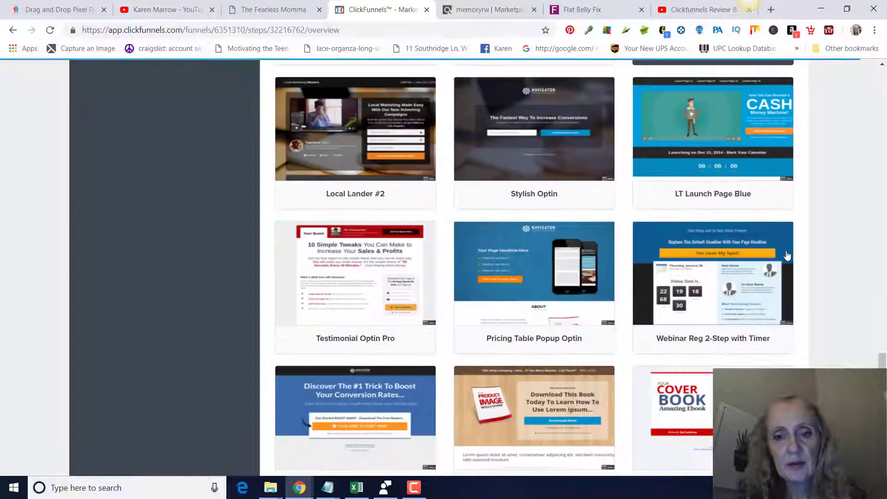
scroll(787, 256, "down", 13)
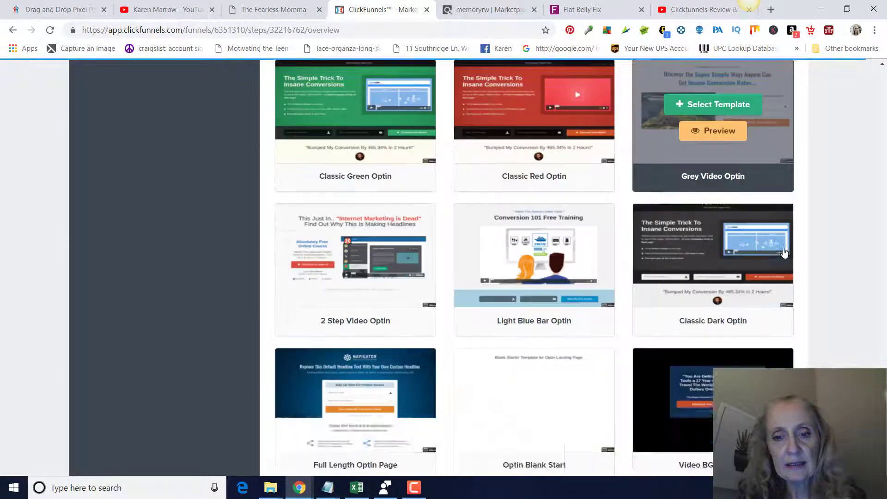
scroll(785, 252, "down", 8)
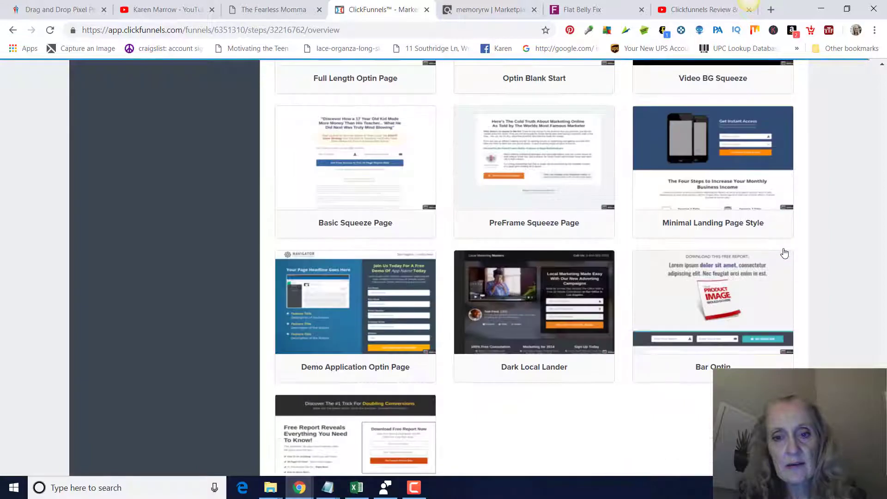
scroll(785, 253, "down", 4)
scroll(785, 254, "up", 9)
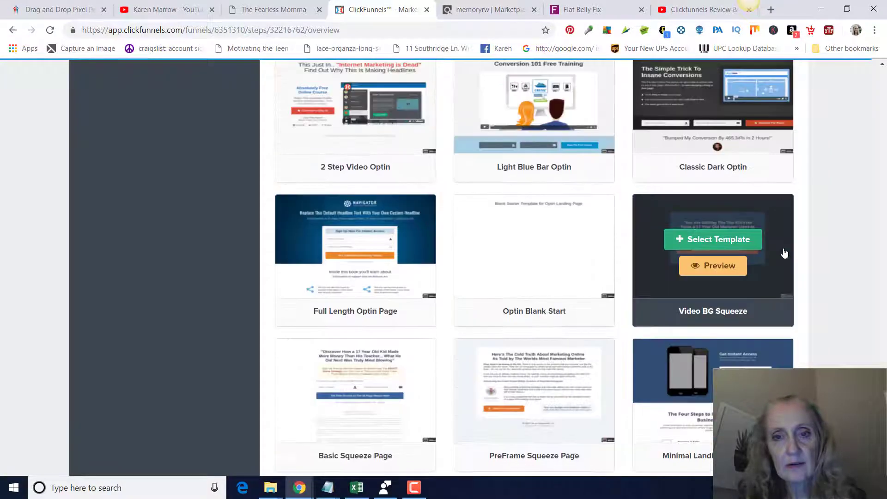
scroll(785, 254, "up", 8)
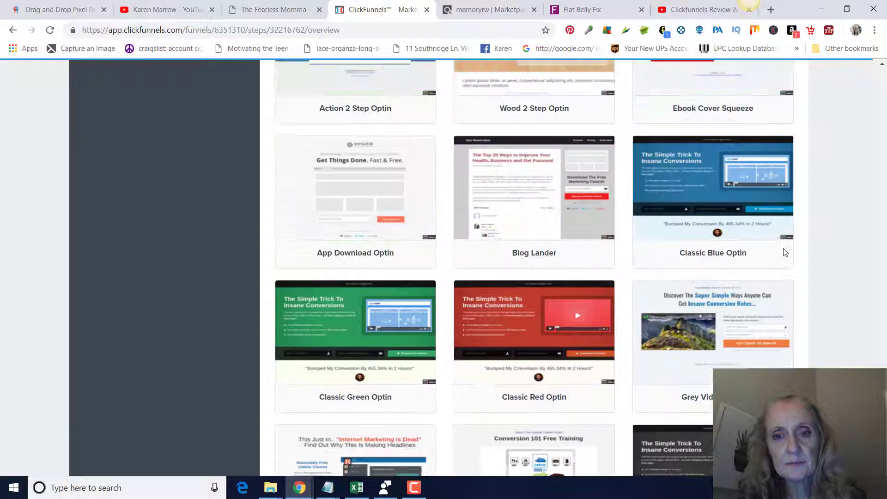
scroll(785, 253, "up", 8)
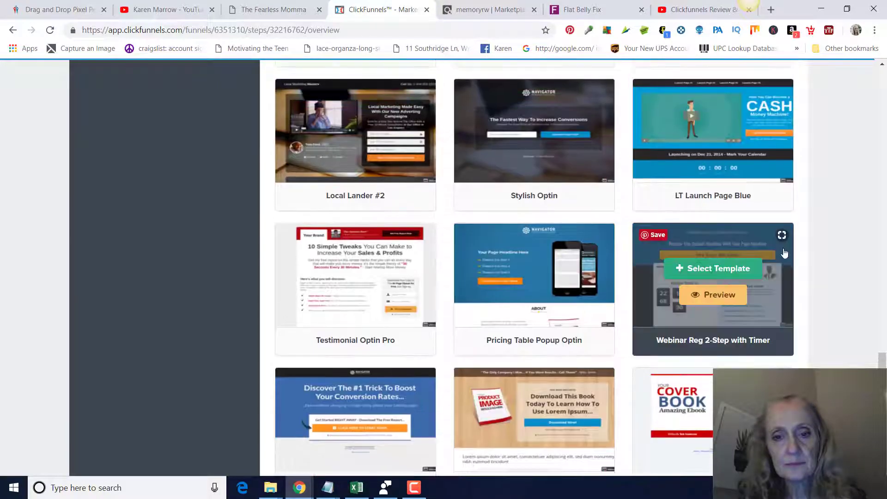
scroll(784, 253, "up", 7)
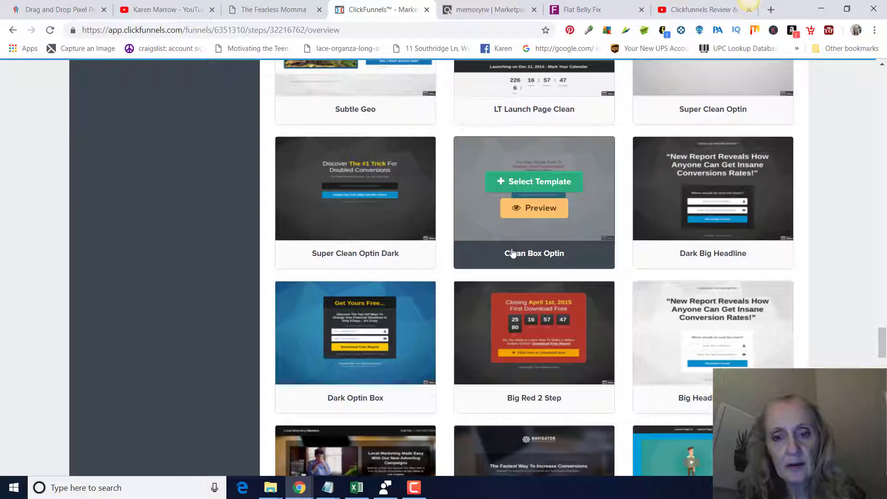
- Add the Clean Box Optin template page, open it in the editor, then view the sales page
left_click(545, 181)
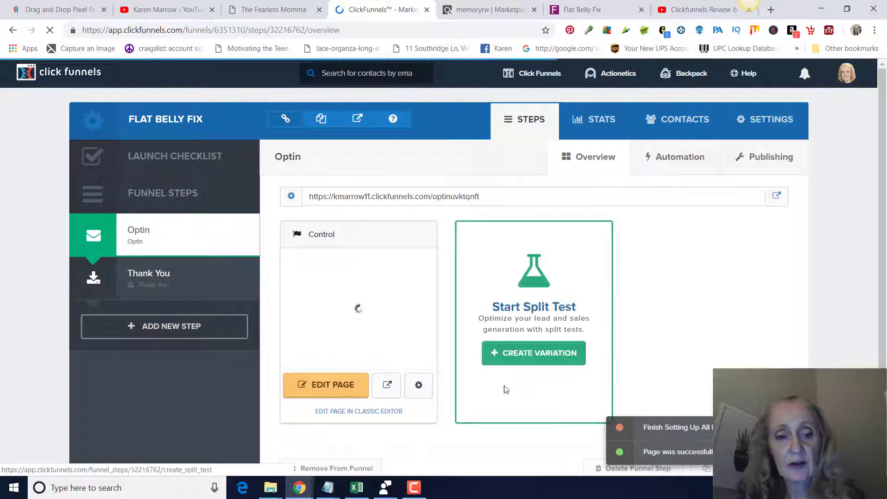
left_click(320, 388)
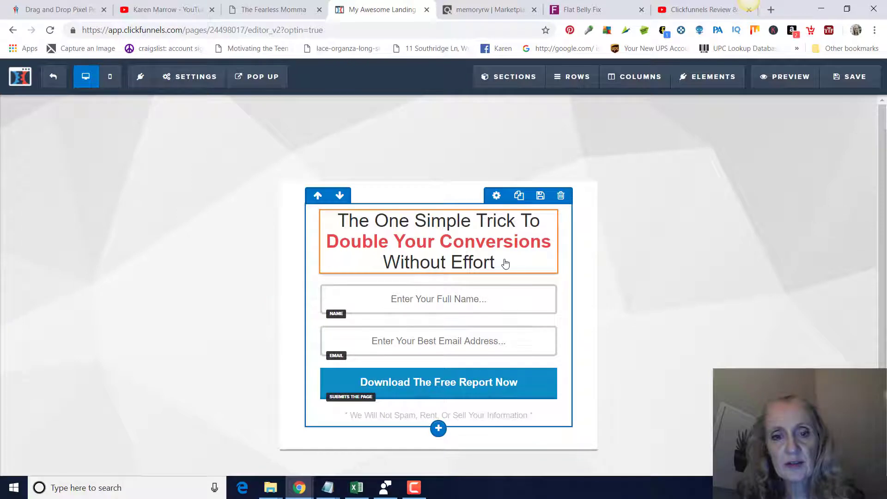
mouse_move(507, 264)
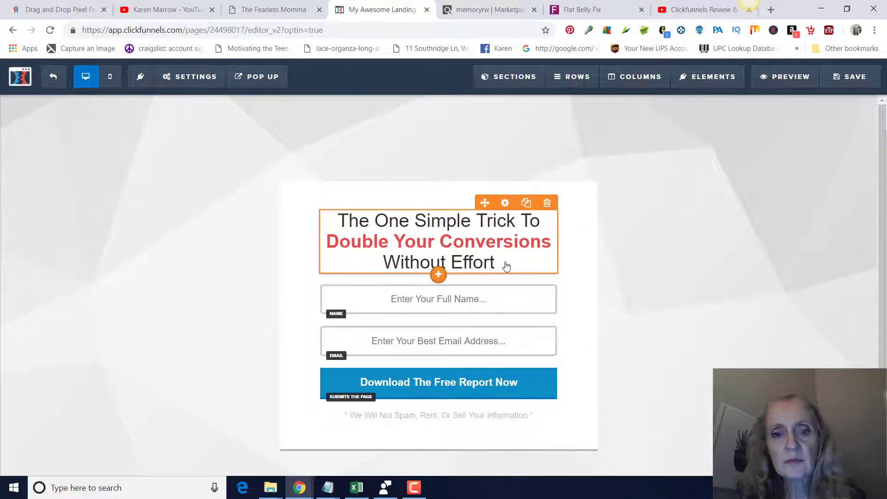
left_click(620, 10)
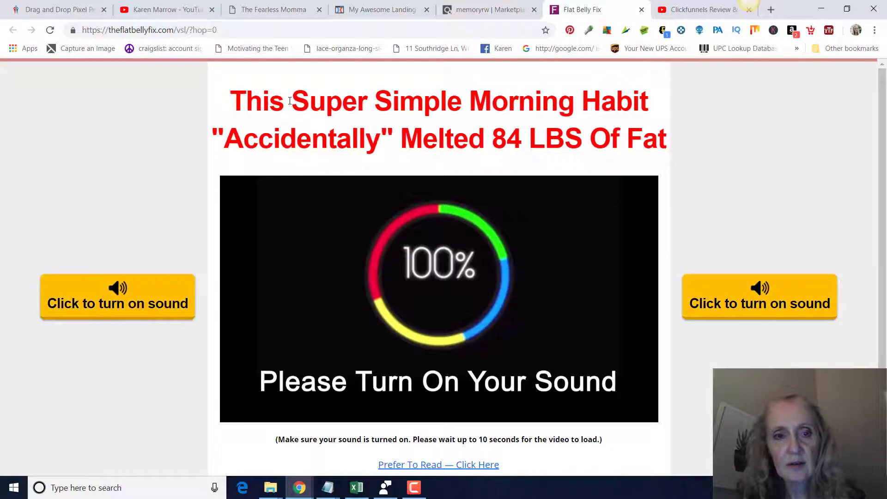
- Copy the sales headline from 'Super' to 'Fat' and return to the optin editor
left_click_drag(290, 100, 720, 155)
key("ctrl+c")
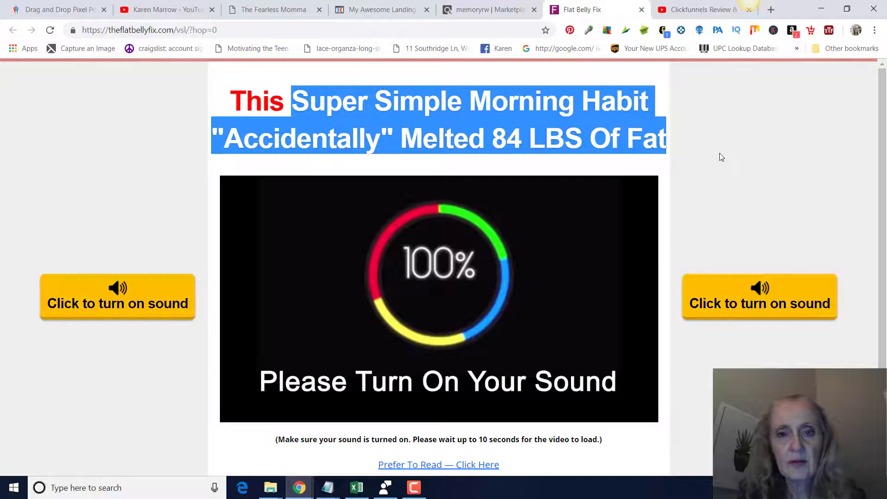
left_click(372, 14)
- Replace the headline with 'Free Video' plus the pasted headline, inserting 'Reveals' and 'That'
left_click(515, 268)
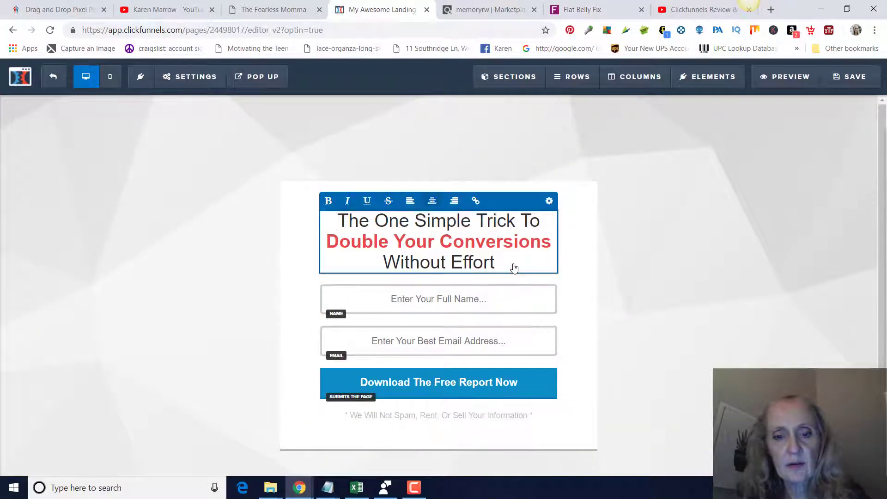
key("ctrl+a")
key("BackSpace")
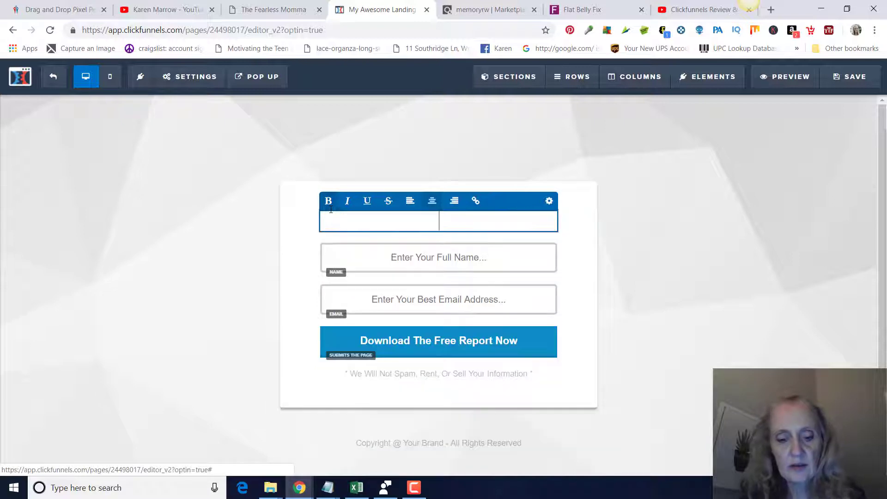
type("Free")
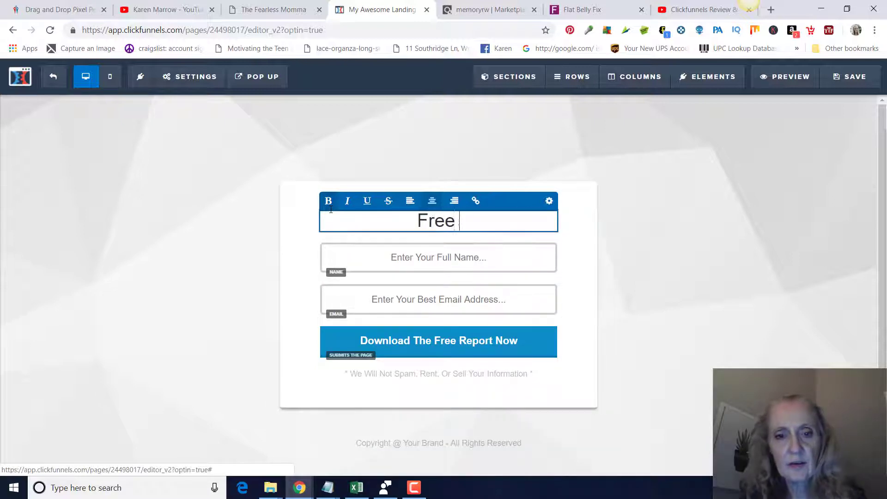
type("Video")
key("ctrl+v")
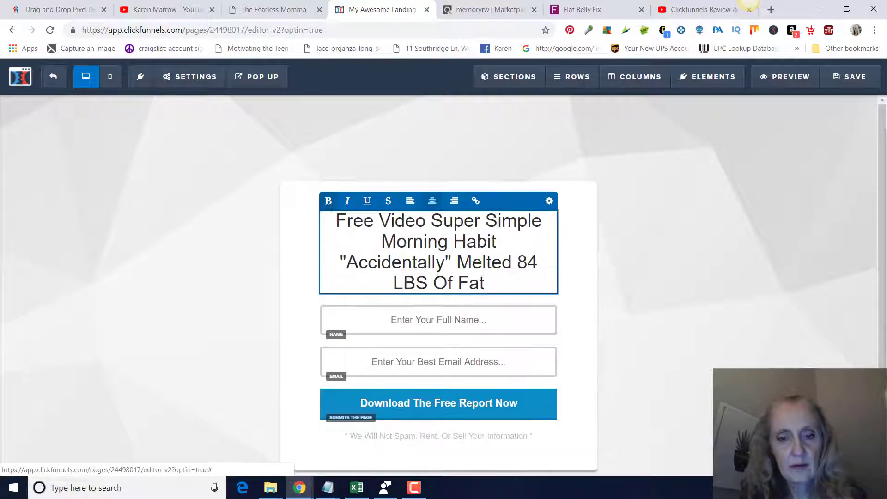
left_click(345, 240)
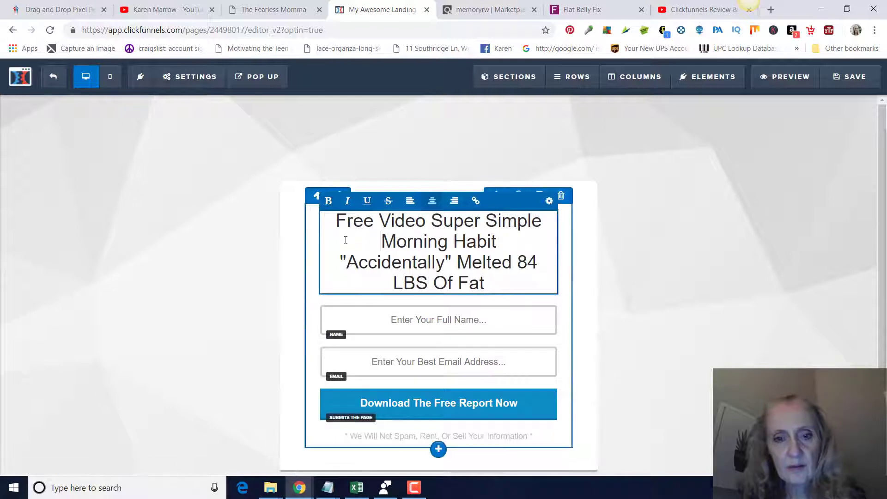
type("Re")
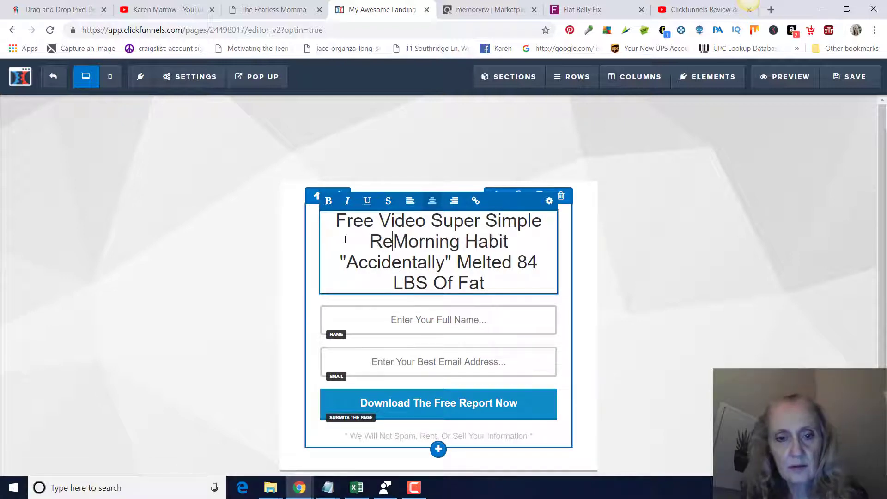
type("veals")
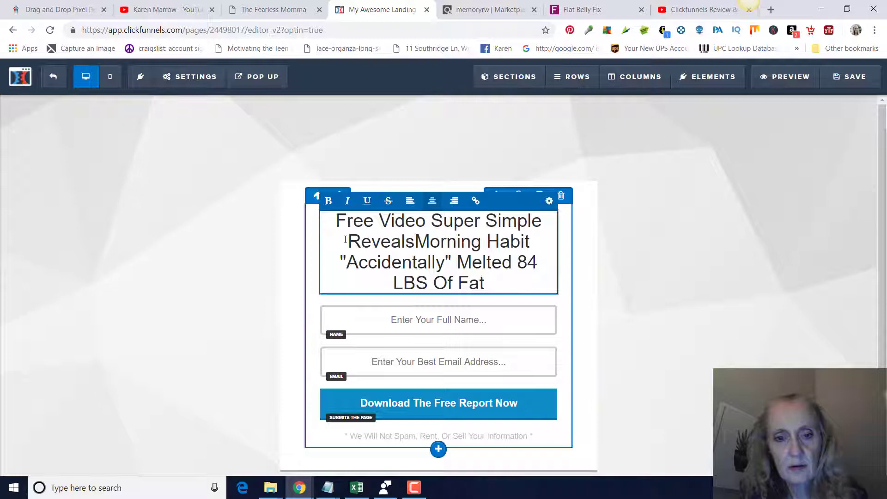
type(" Morning")
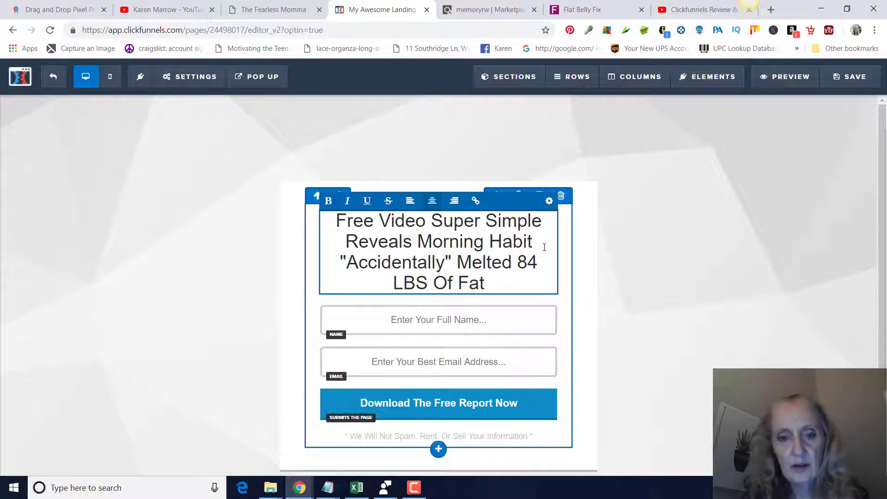
type(" Habit That")
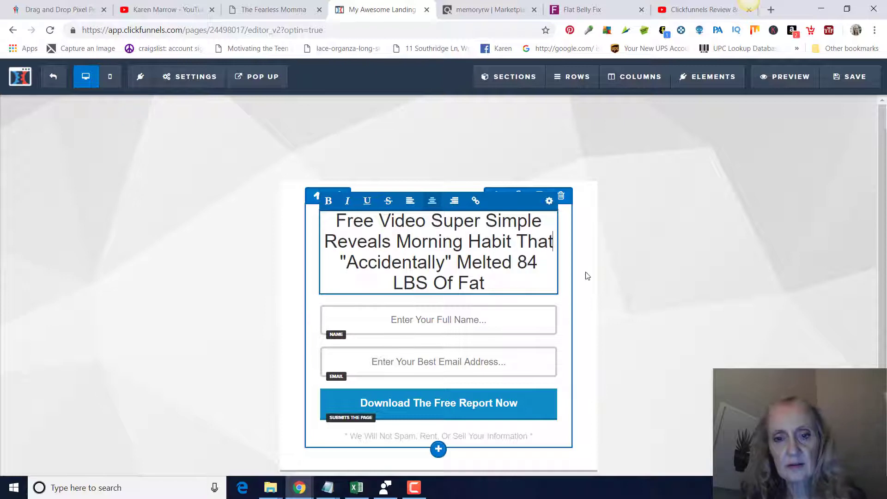
left_click(647, 257)
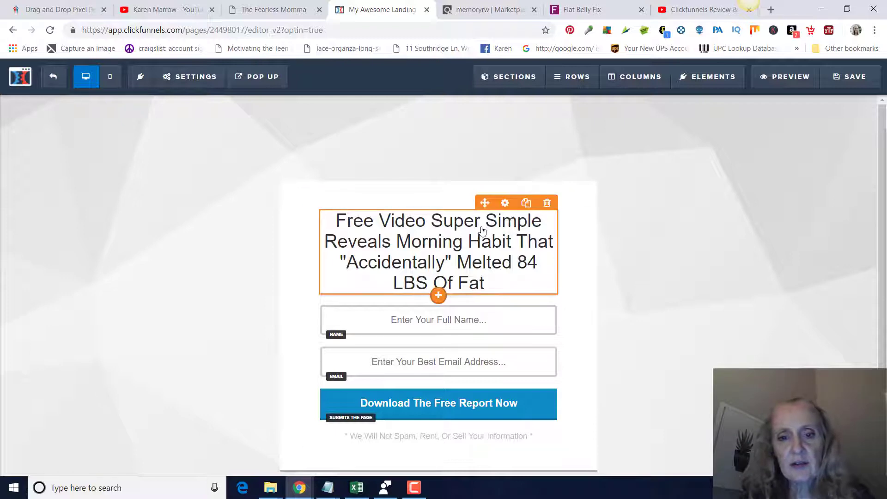
- Set the Main Headline's background colour to the red preset
left_click(504, 281)
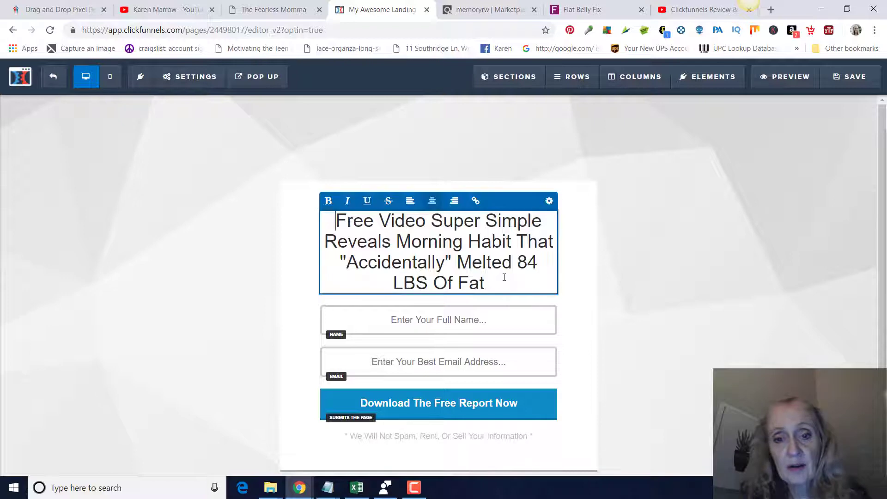
left_click(549, 201)
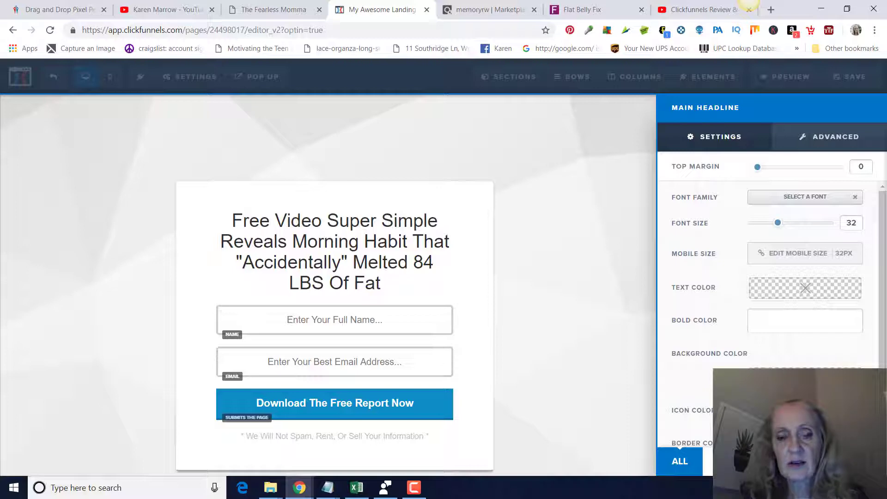
left_click(805, 379)
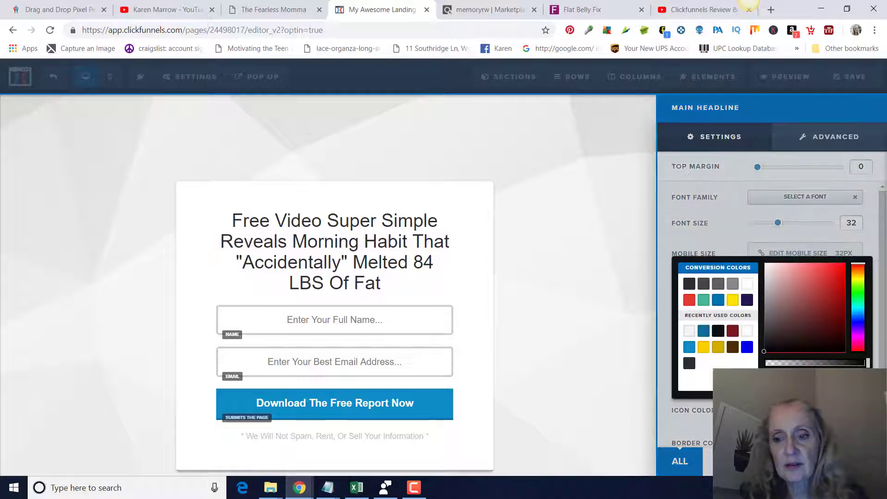
left_click(690, 300)
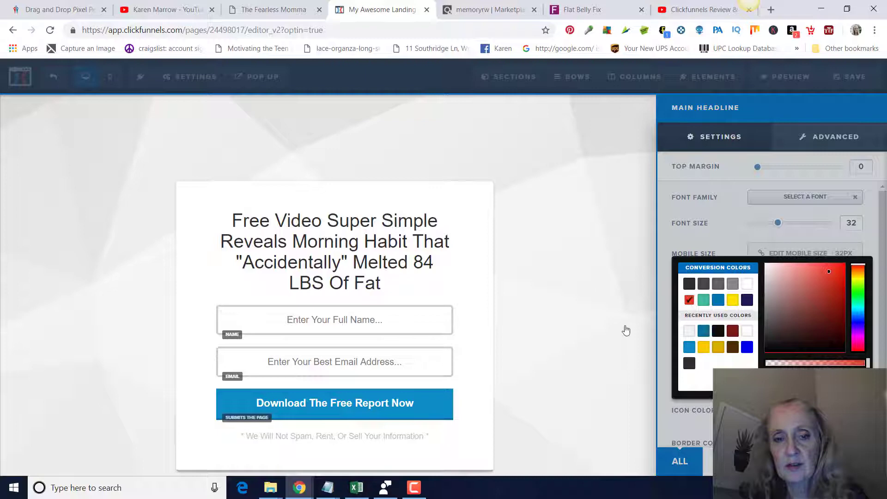
left_click(546, 275)
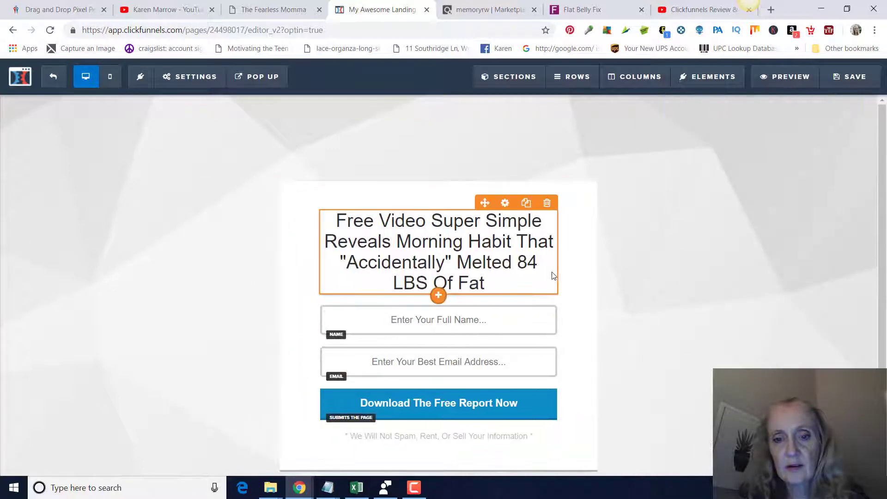
- Set the Main Headline's text colour to red
left_click(547, 279)
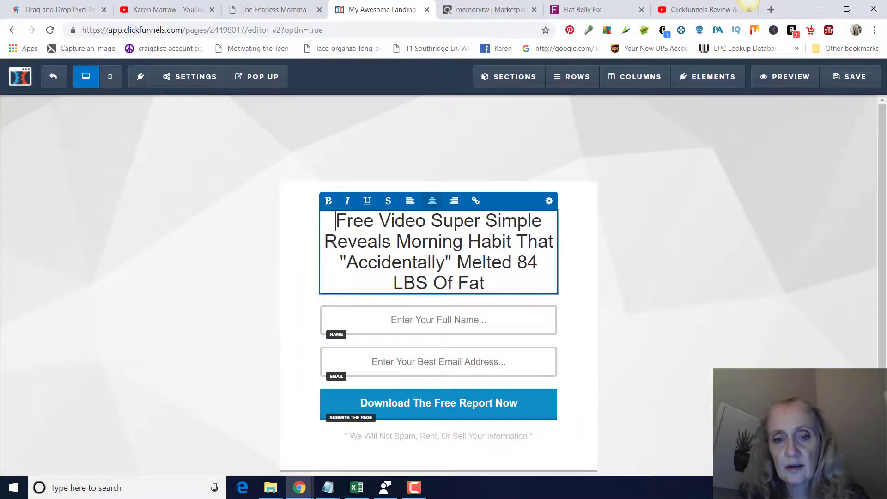
left_click(549, 200)
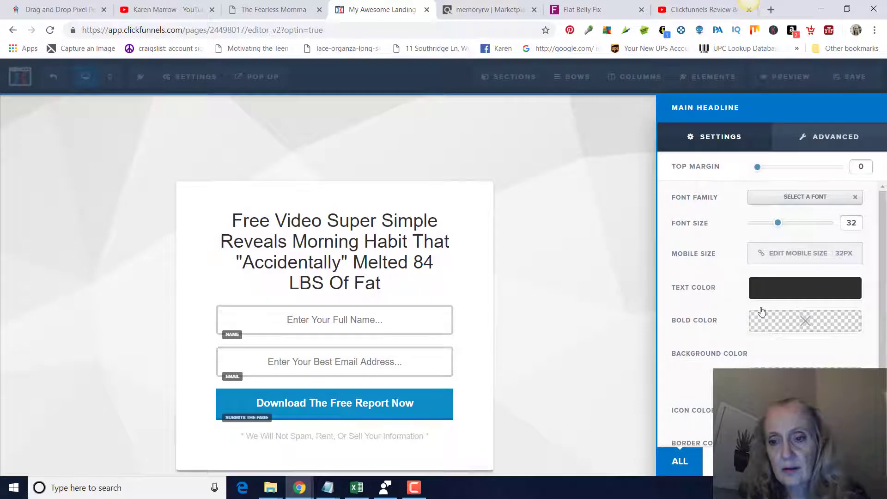
left_click(772, 294)
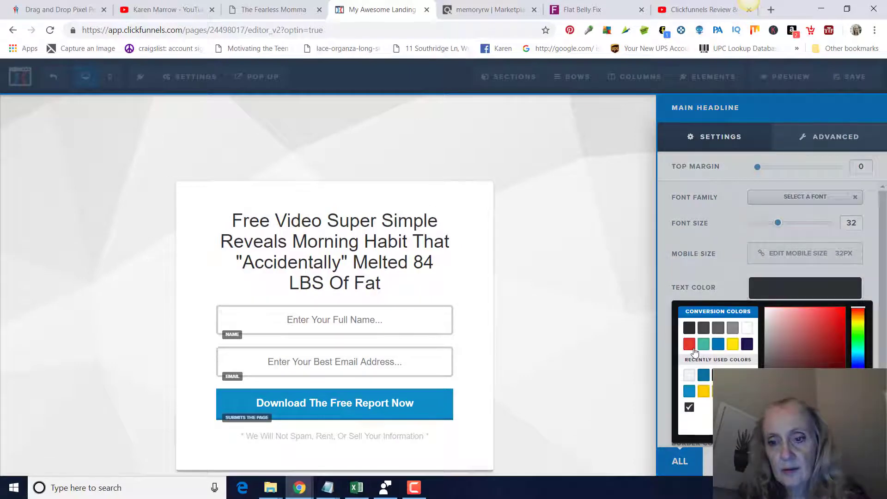
left_click(837, 319)
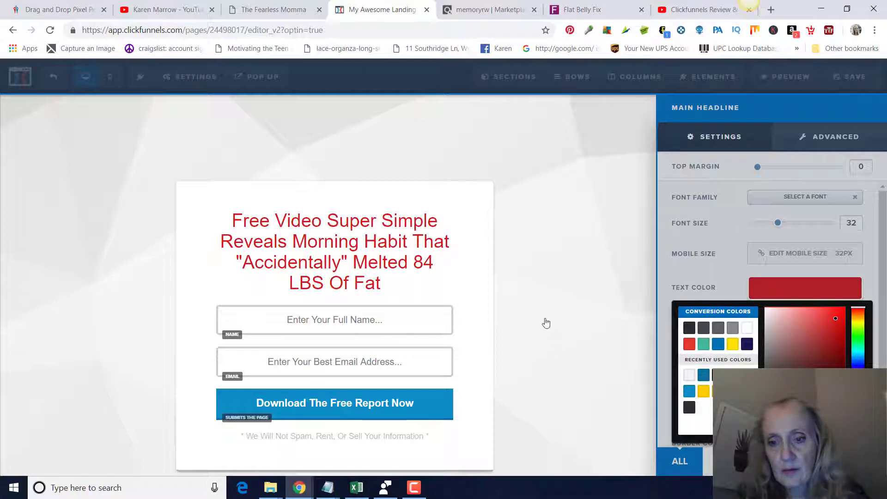
left_click(578, 272)
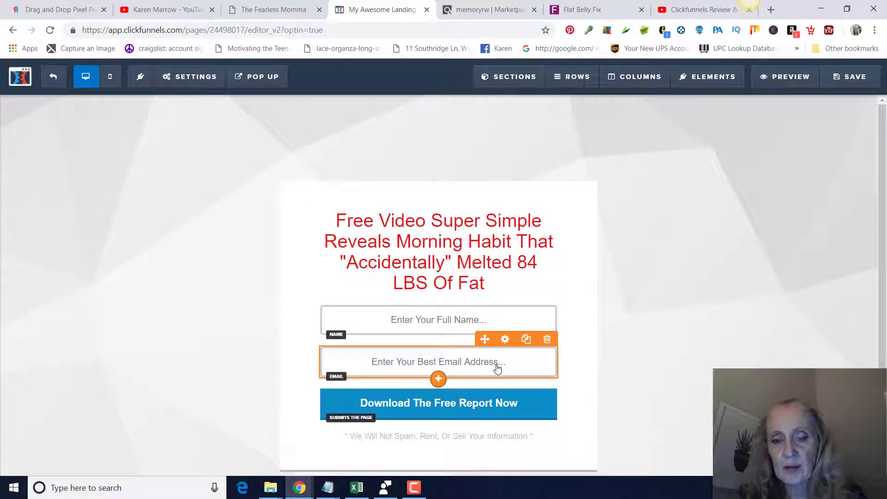
- Replace the button text 'Download The Free Report Now' with 'Yes, Give Me Free Video Now!'
left_click(539, 405)
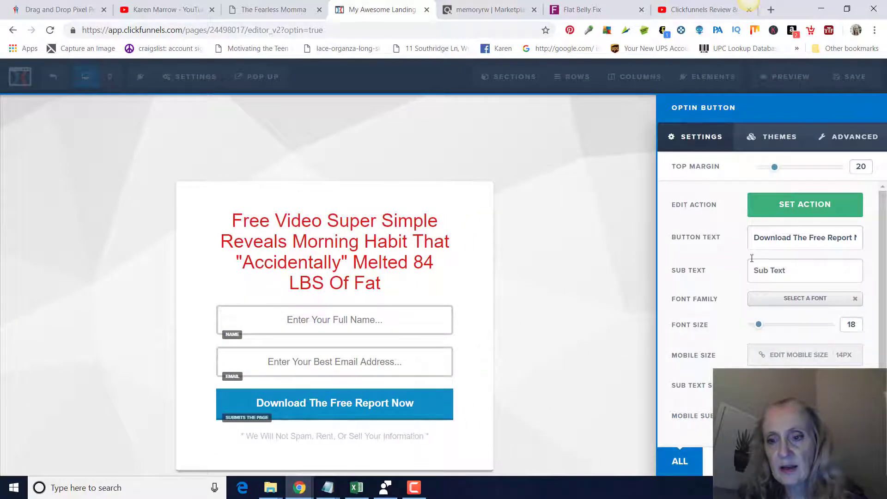
left_click_drag(755, 237, 878, 243)
key("BackSpace")
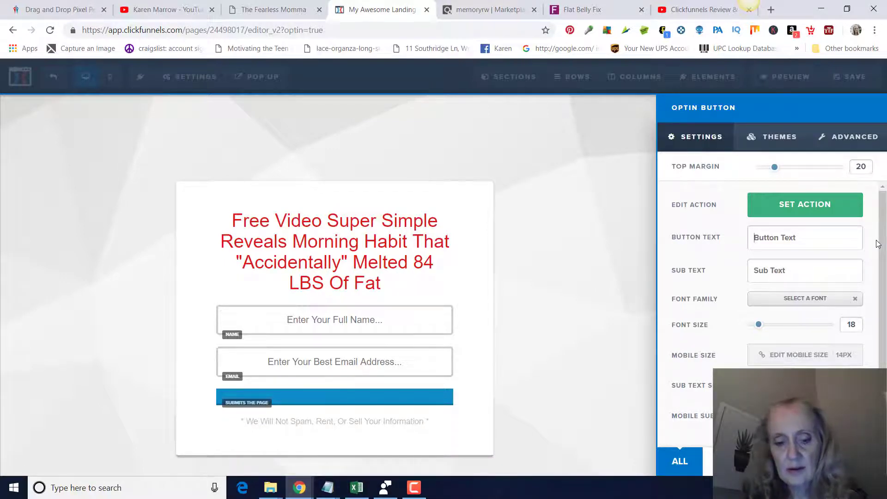
type("Yes,")
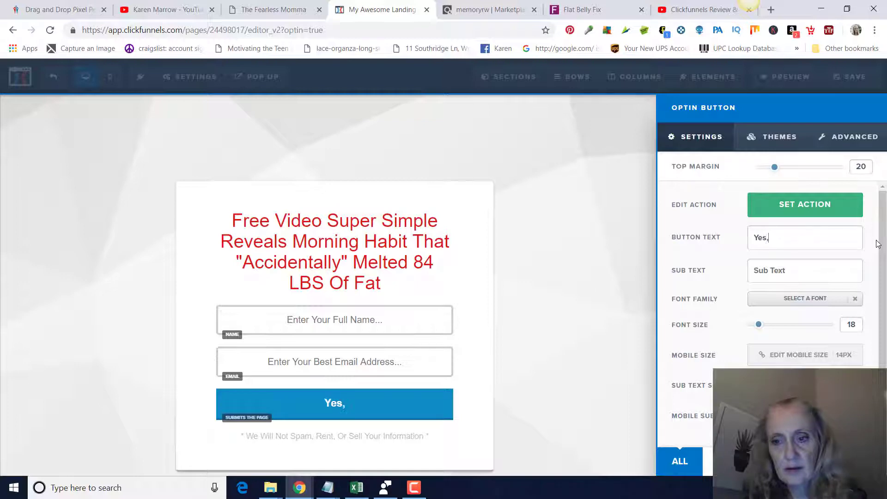
type(" give")
key("BackSpace")
key("BackSpace")
key("BackSpace")
key("BackSpace")
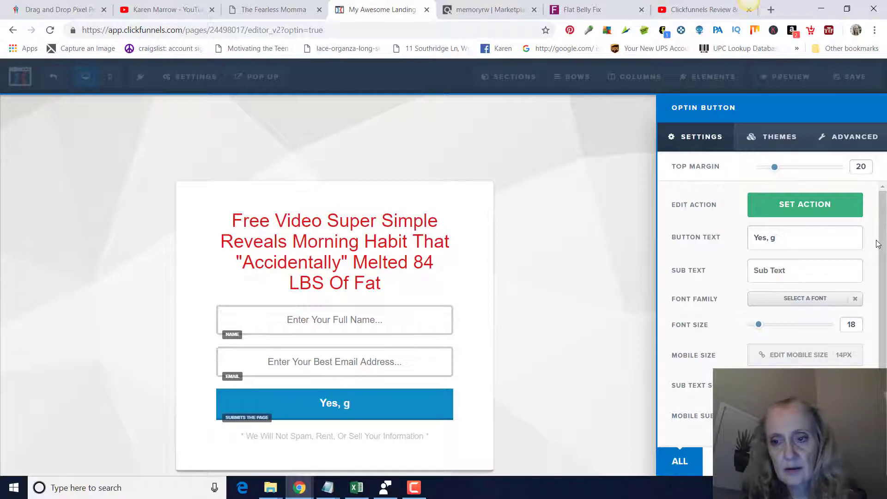
type("Give M")
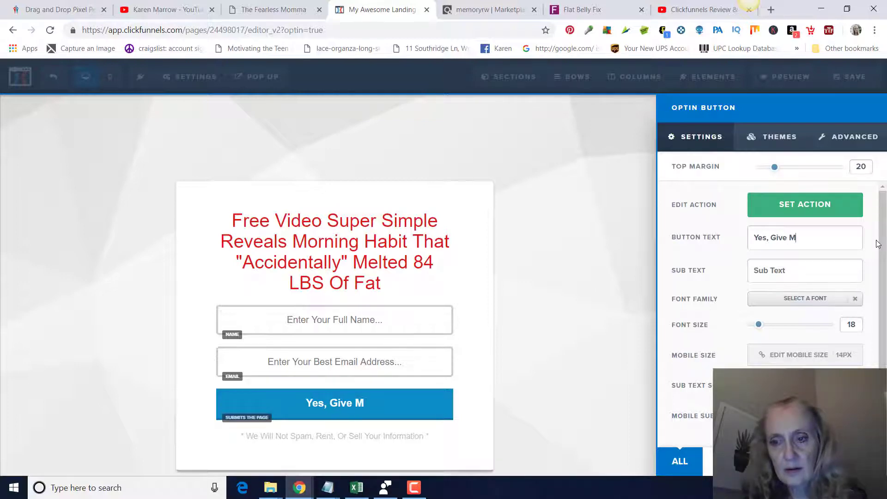
type("e Fr")
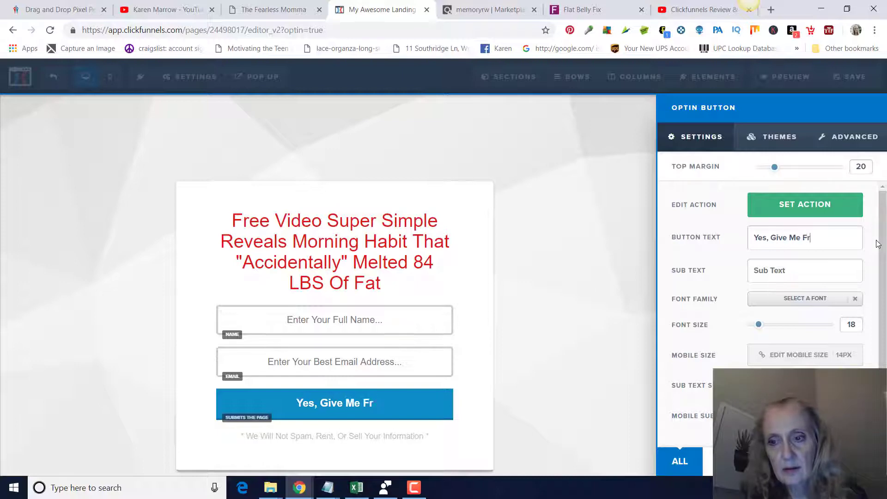
type("ee Video Now")
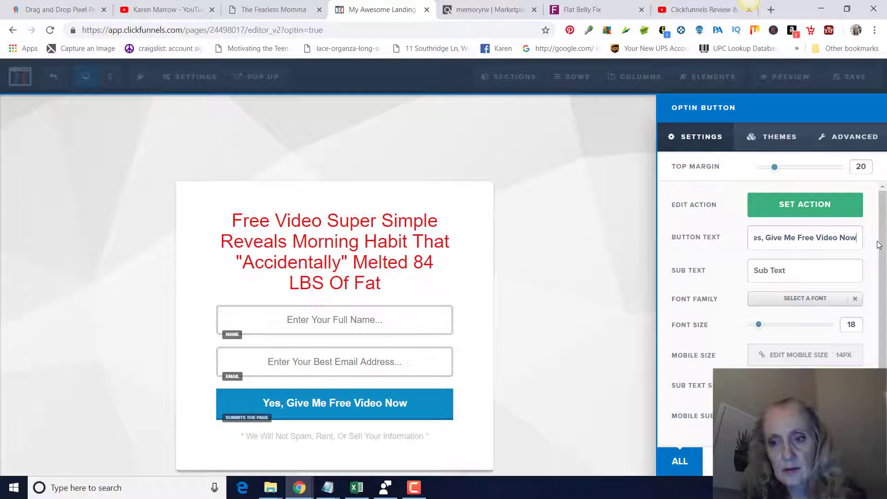
type("!")
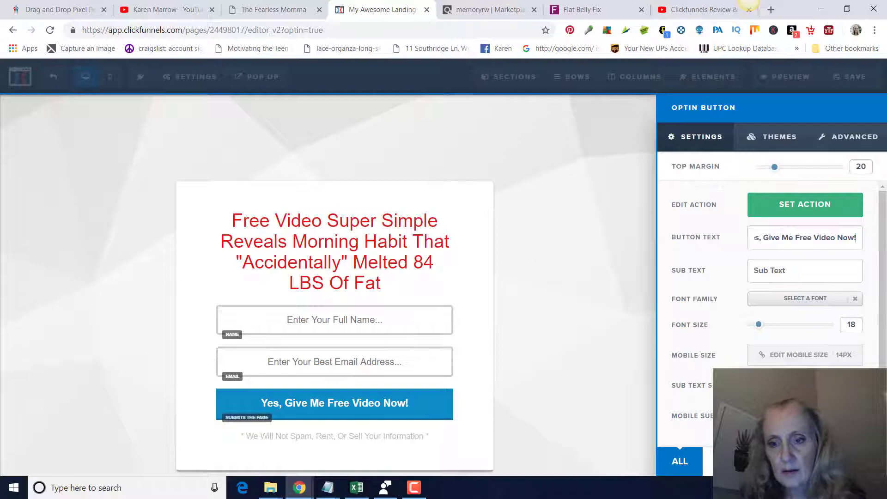
left_click(590, 248)
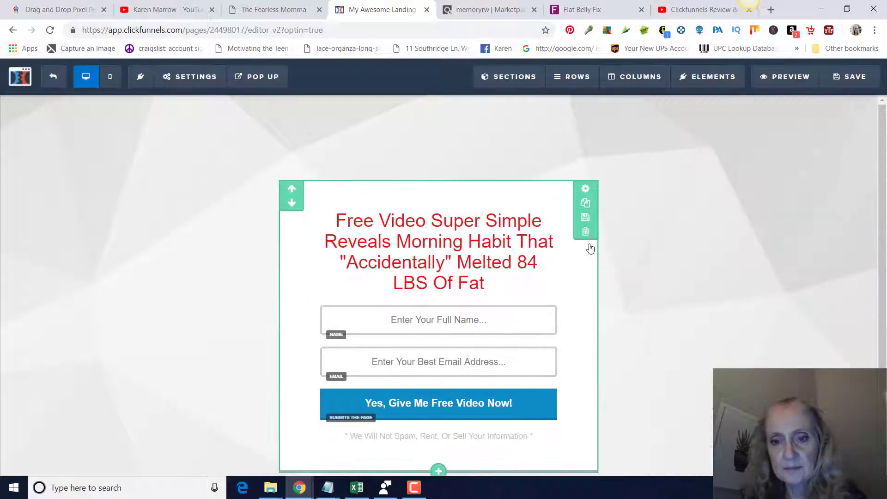
- Change the optin button colour from blue to the red preset swatch
left_click(560, 406)
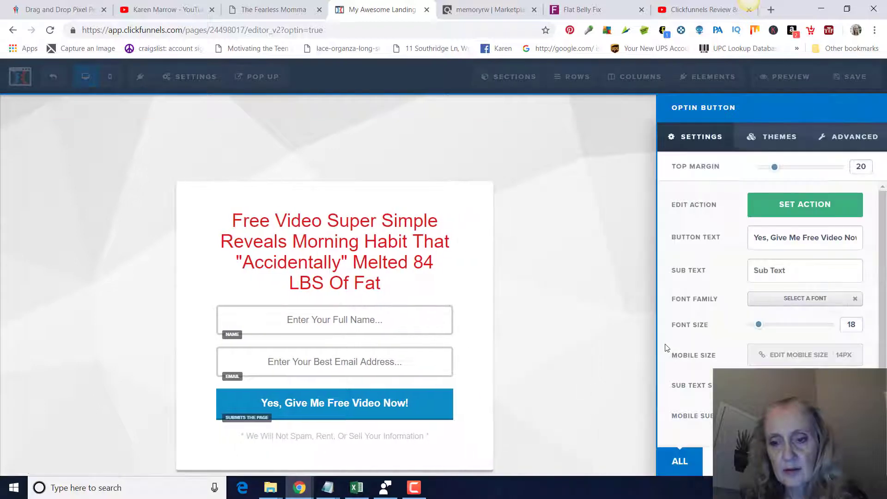
scroll(767, 341, "down", 1)
left_click(805, 386)
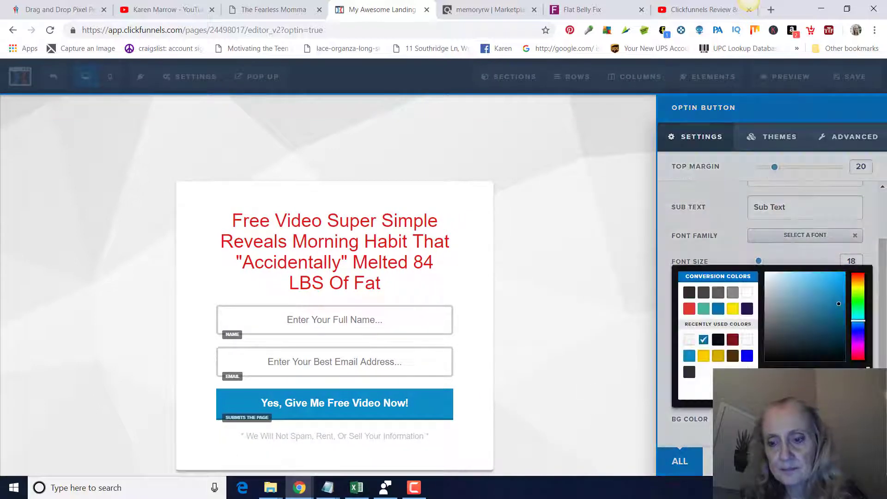
left_click(689, 310)
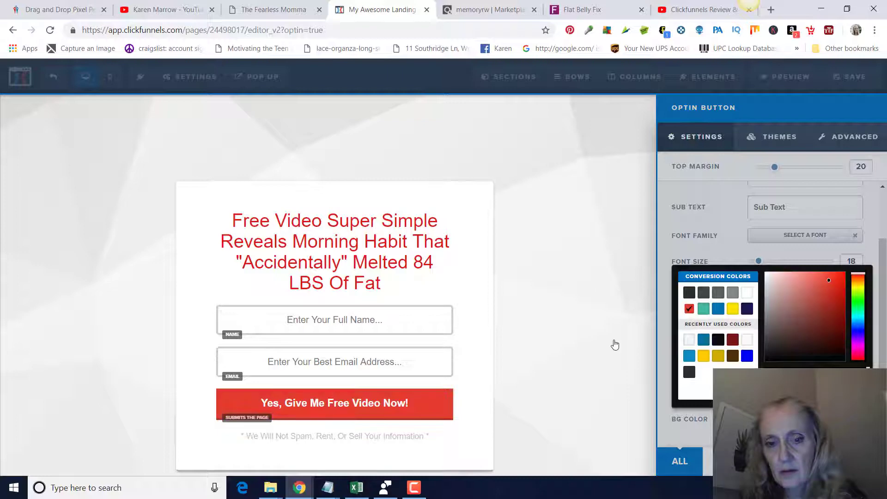
left_click(587, 324)
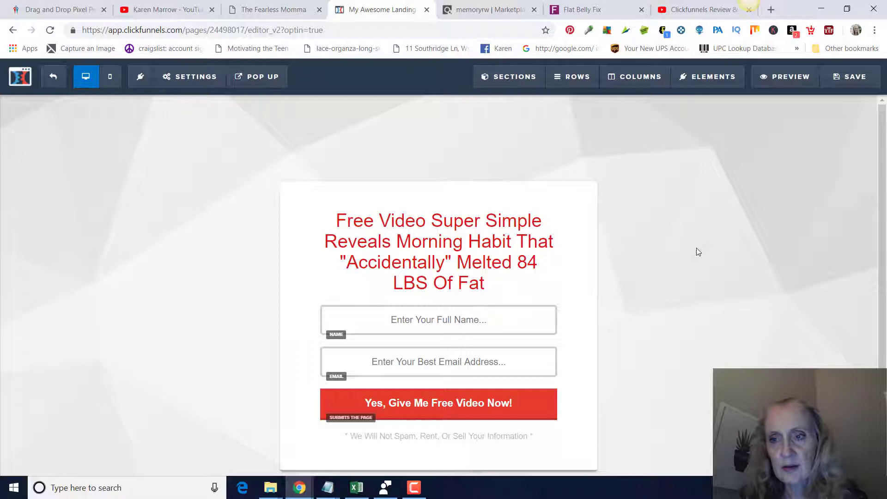
- Save the optin page, close SEO Meta Data, and return to the ClickBank Marketplace listing
left_click(851, 77)
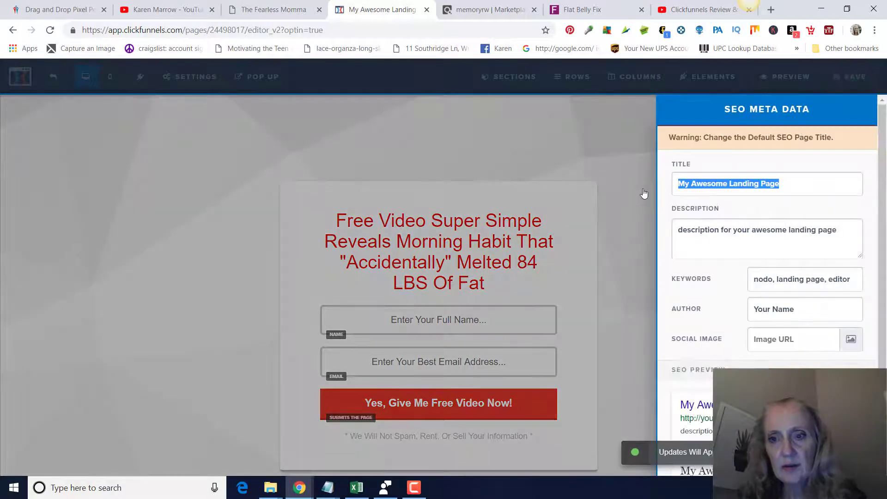
left_click(642, 190)
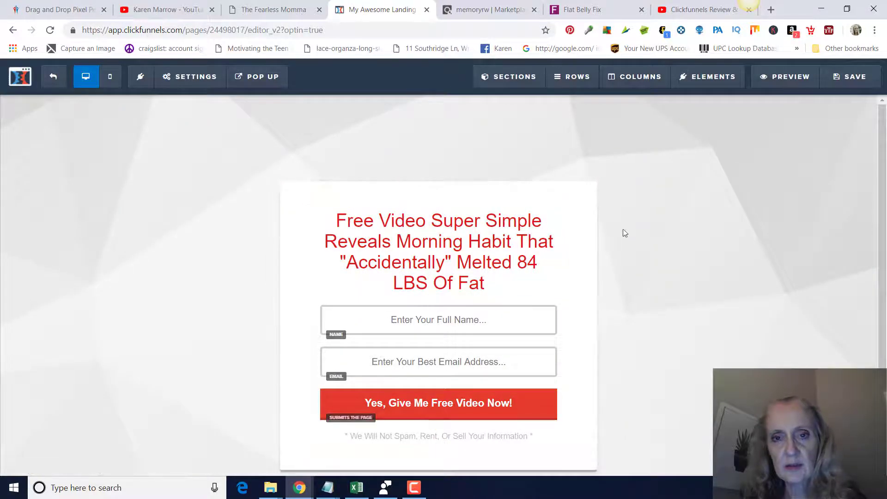
left_click(491, 11)
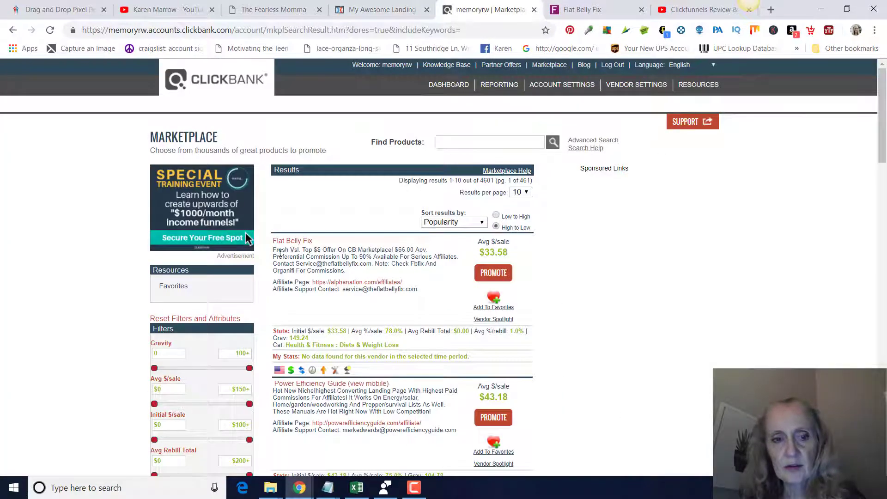
- Preview the Flat Belly Fix sales page, then promote the product to create its hoplink
left_click(286, 241)
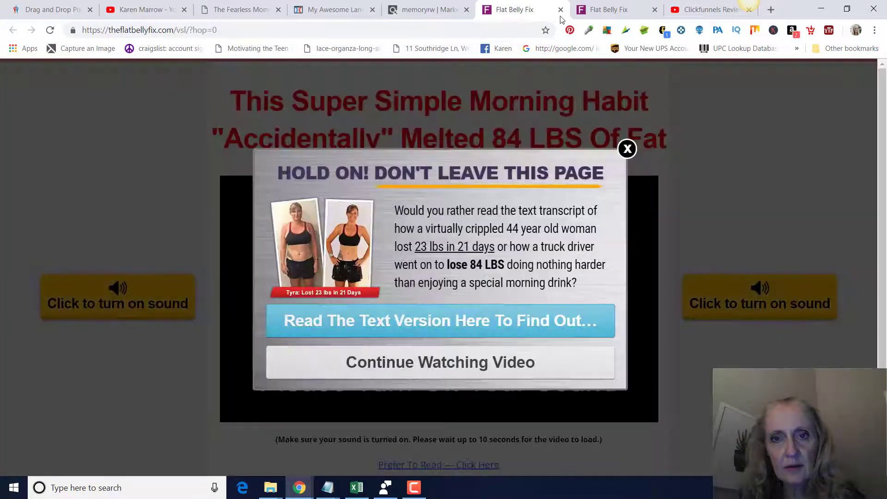
left_click(560, 9)
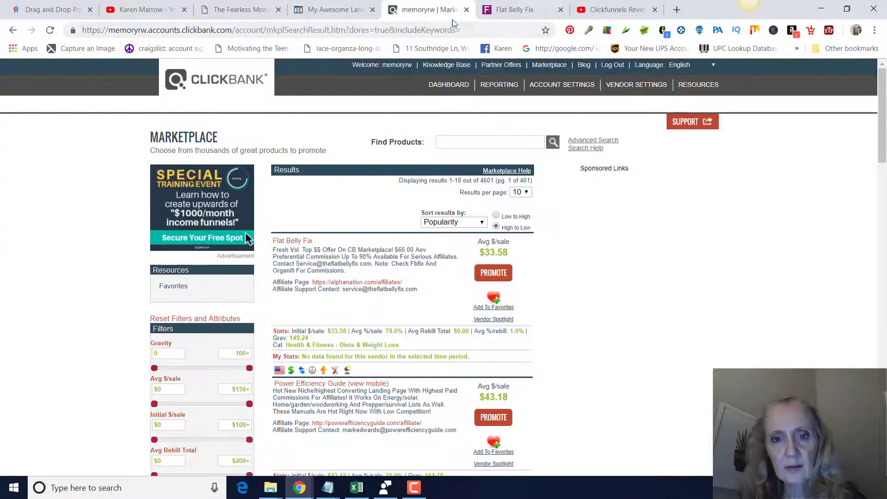
left_click(493, 276)
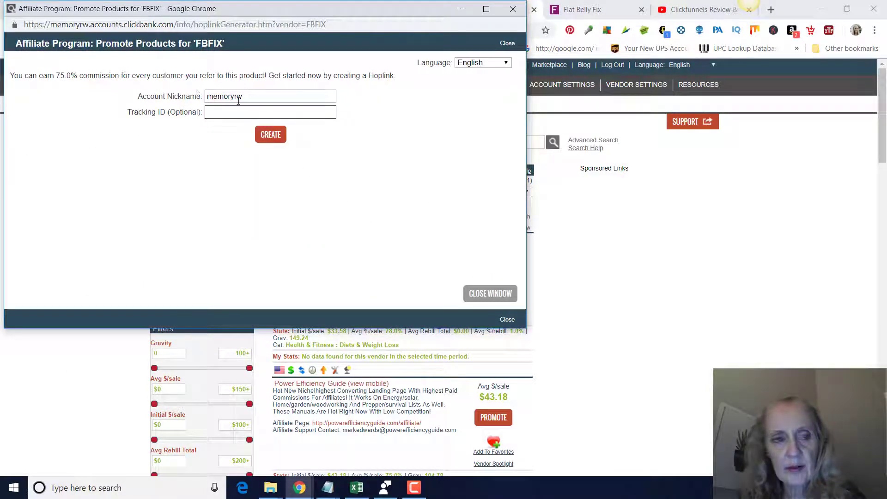
left_click(271, 135)
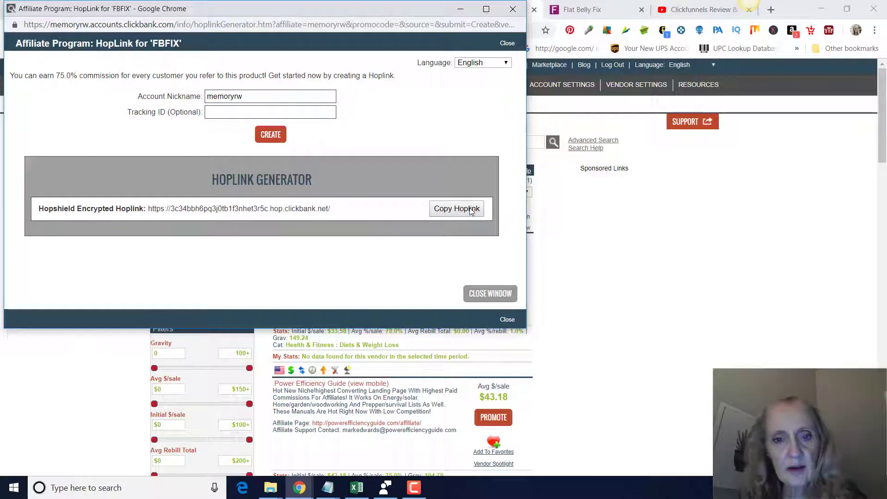
left_click(461, 9)
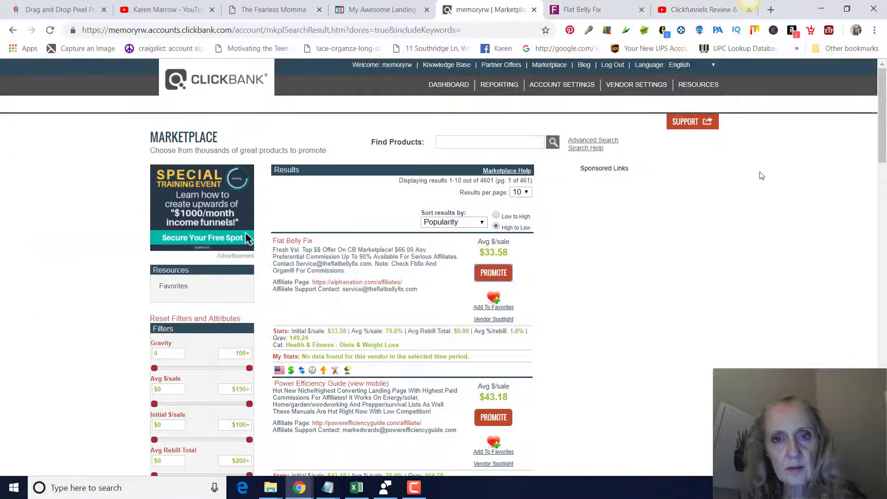
- Paste the ClickBank hoplink as plain text into the page's On Submit Go To setting
left_click(401, 11)
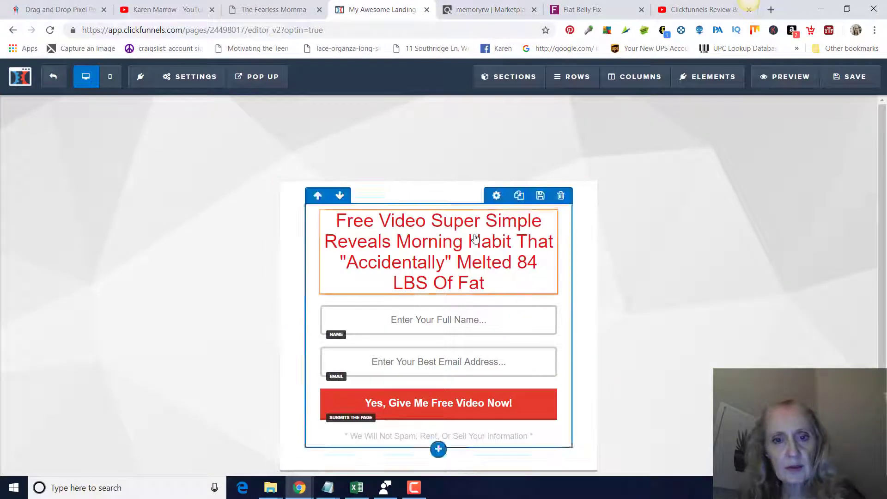
mouse_move(177, 87)
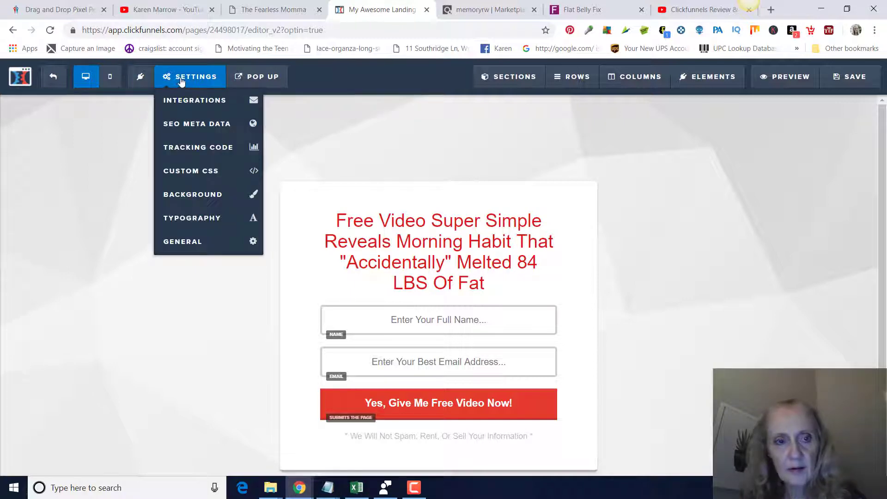
left_click(185, 244)
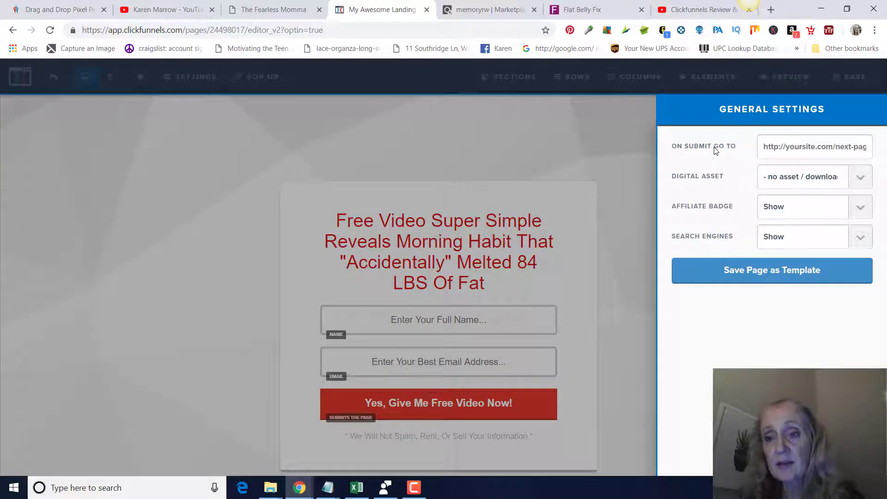
right_click(766, 150)
left_click(786, 252)
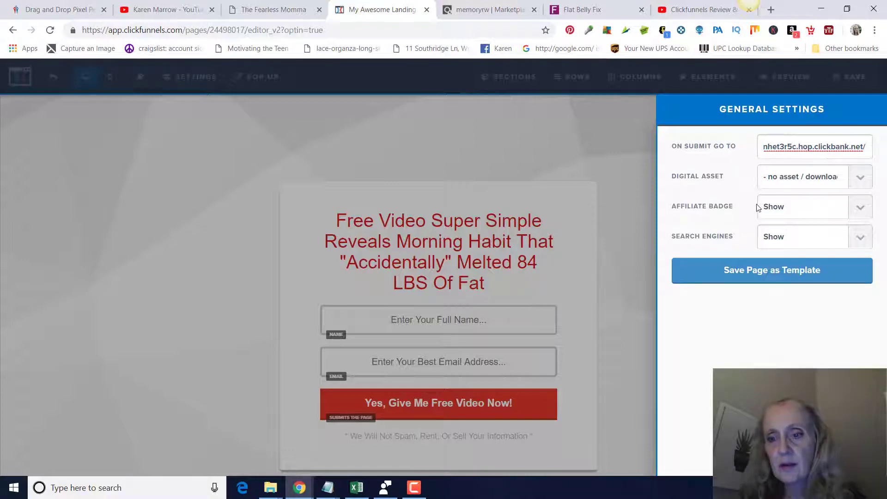
left_click(637, 178)
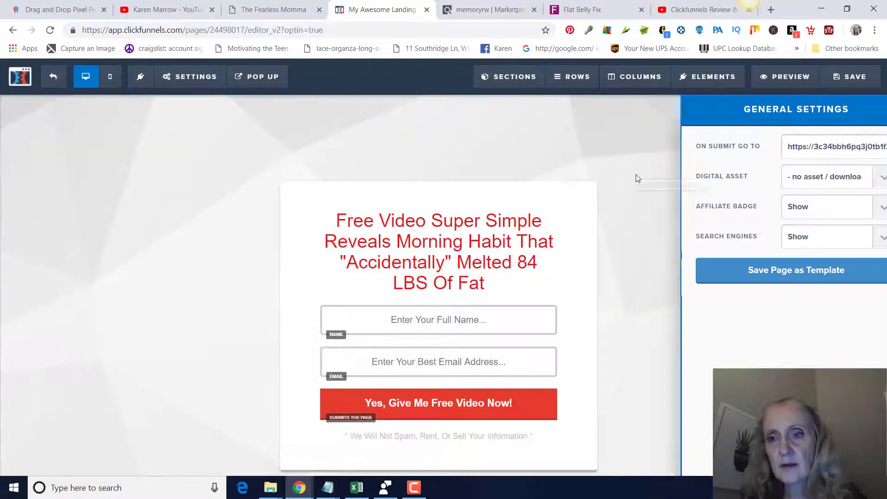
- Save the optin page, dismissing the SEO Meta Data panel that appears
left_click(850, 77)
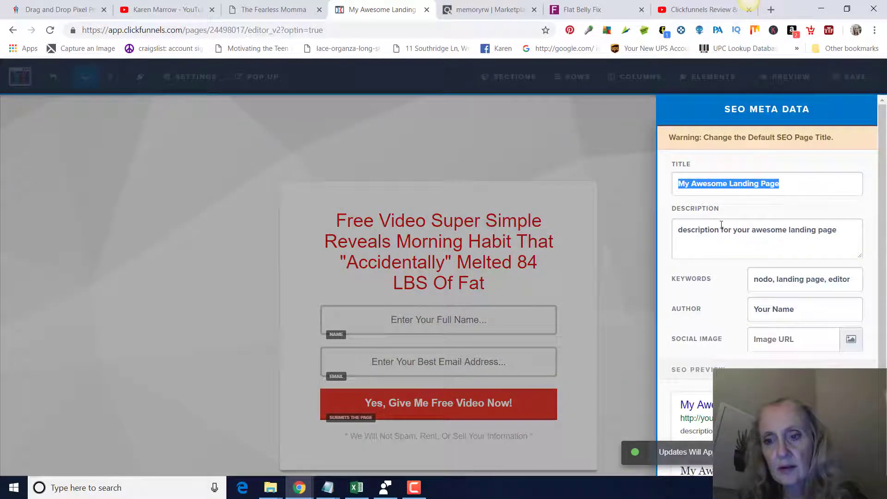
left_click(644, 210)
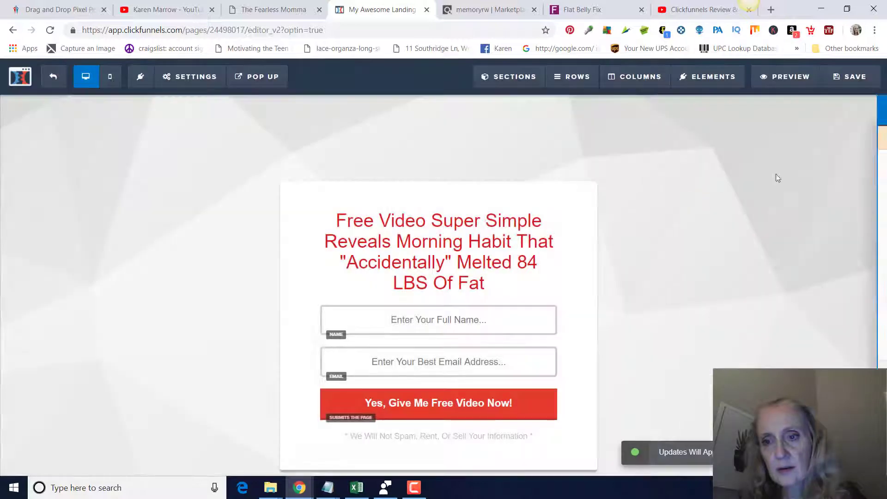
left_click(845, 78)
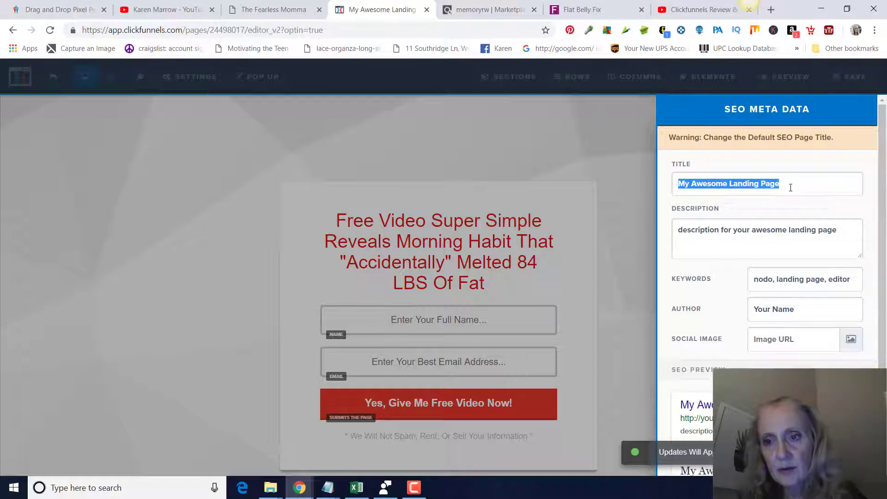
- Replace the default SEO title with 'Flat Belly Fix' and save the renamed page
left_click(791, 188)
key("BackSpace")
key("BackSpace")
key("BackSpace")
key("BackSpace")
key("BackSpace")
key("BackSpace")
key("BackSpace")
key("BackSpace")
key("BackSpace")
key("BackSpace")
key("BackSpace")
key("BackSpace")
key("BackSpace")
key("BackSpace")
key("BackSpace")
key("BackSpace")
key("BackSpace")
key("BackSpace")
key("BackSpace")
key("BackSpace")
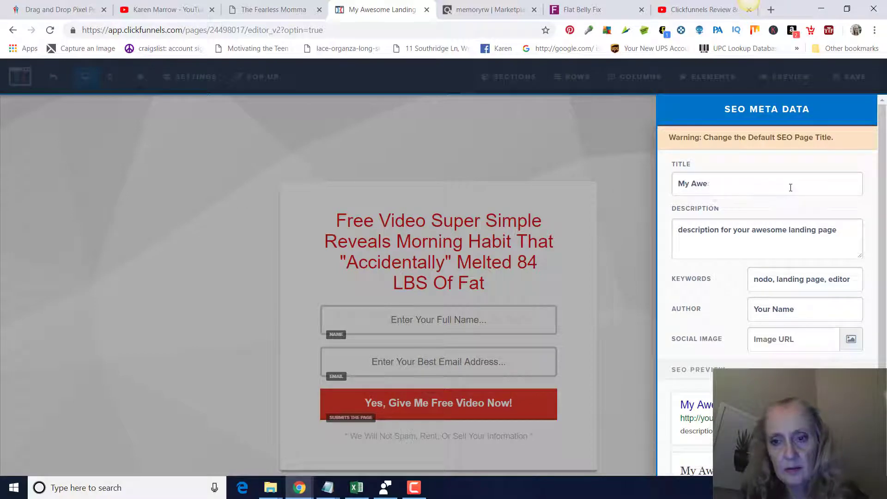
type("Flat")
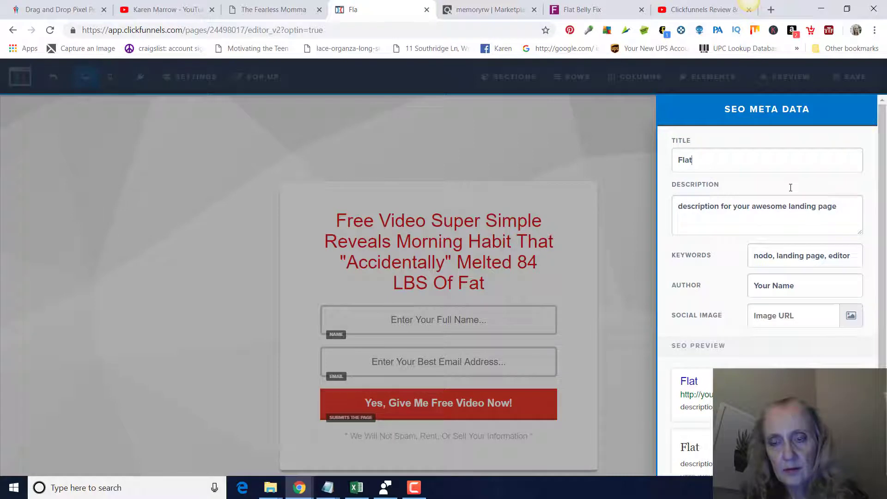
type(" Belly ")
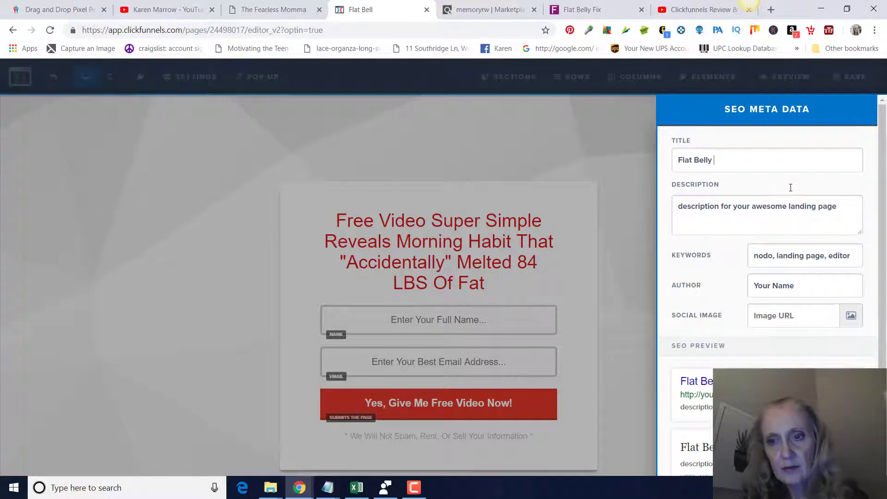
type("Fix")
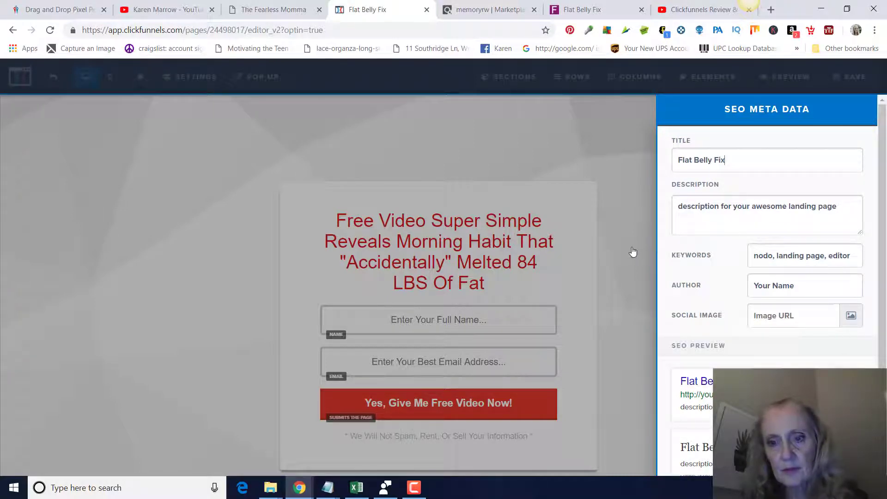
left_click(634, 252)
left_click(851, 75)
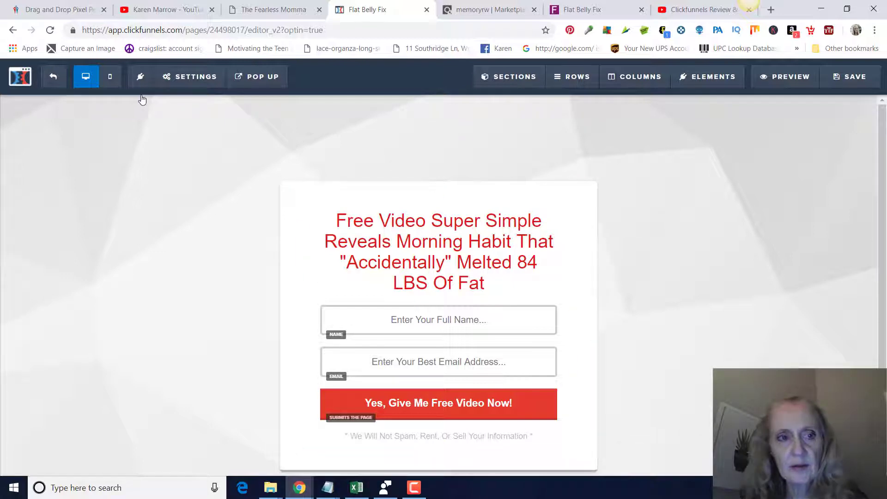
- Exit the page editor to the Flat Belly Fix funnel's Optin step overview
left_click(54, 89)
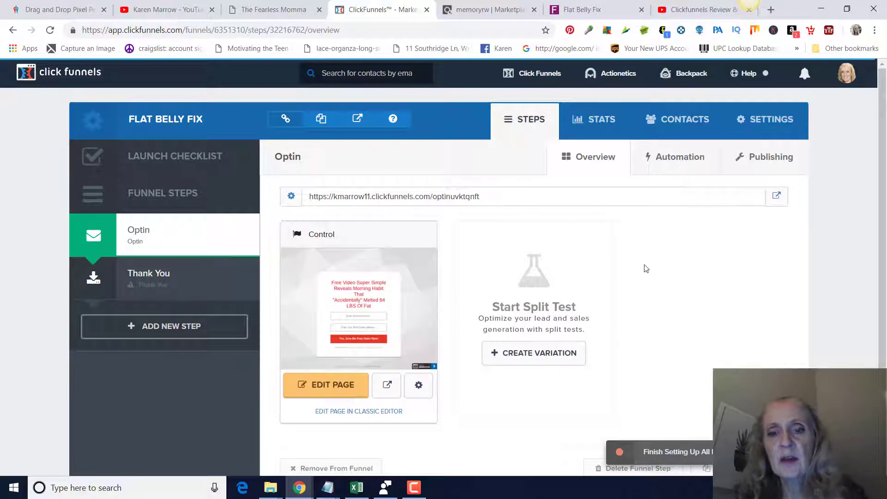
- Copy the Optin step URL and load it in a new tab, retrying with the full address
left_click_drag(489, 198, 288, 198)
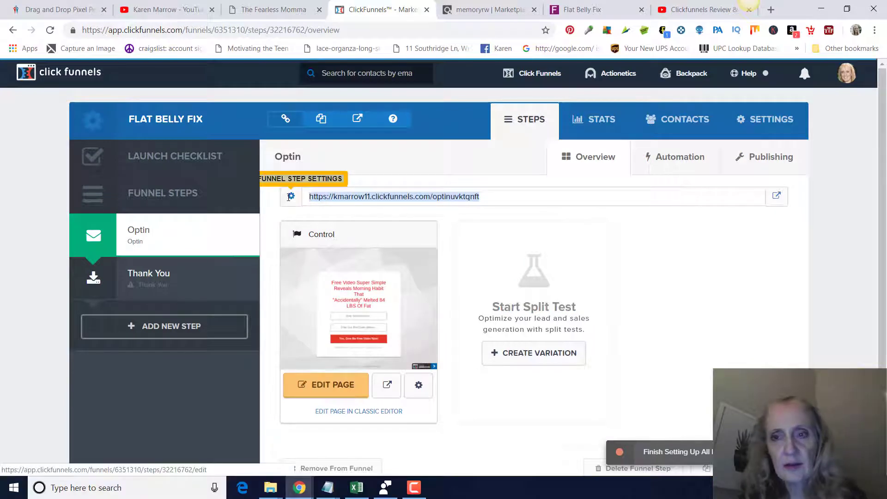
left_click(771, 10)
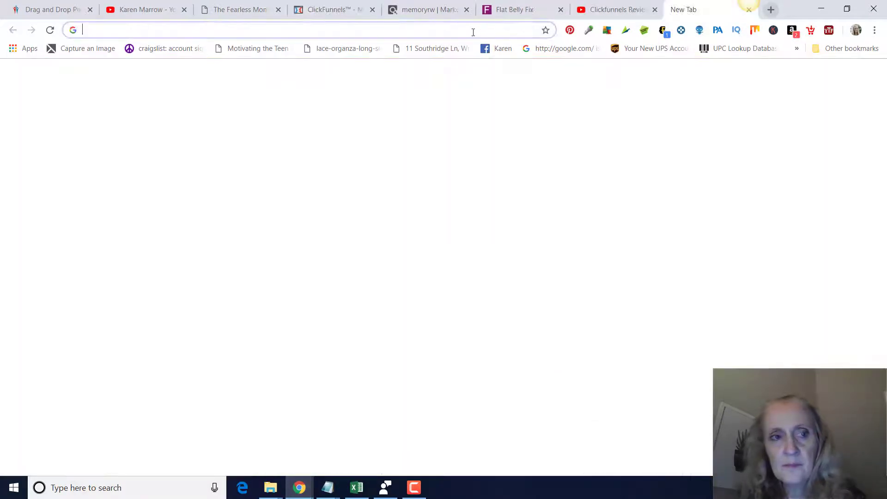
type("EDIT FUNNEL STEP SETTINGS https://kmarrow11.clickfunnels.com/optinuvktqnft")
key("Return")
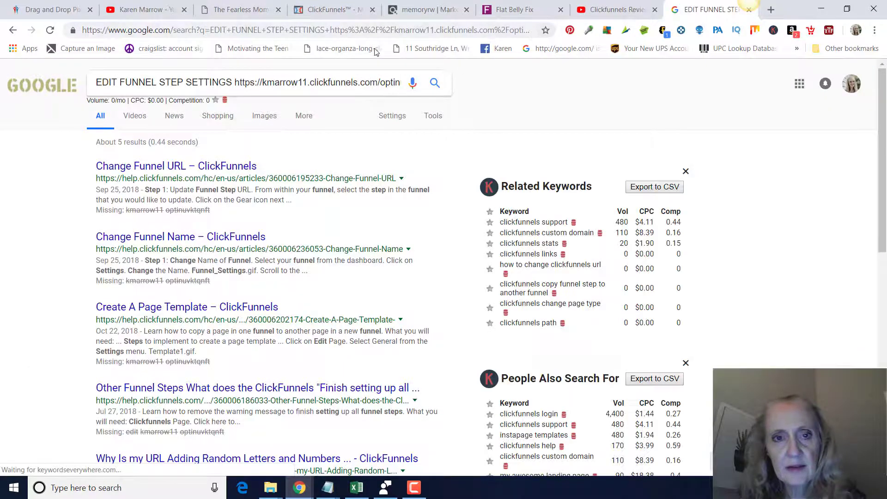
left_click(333, 10)
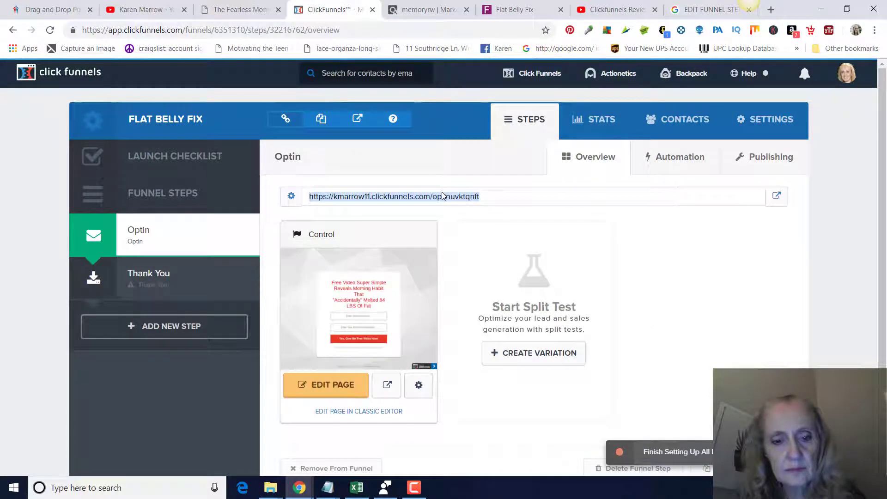
left_click_drag(489, 203, 311, 205)
key("ctrl+c")
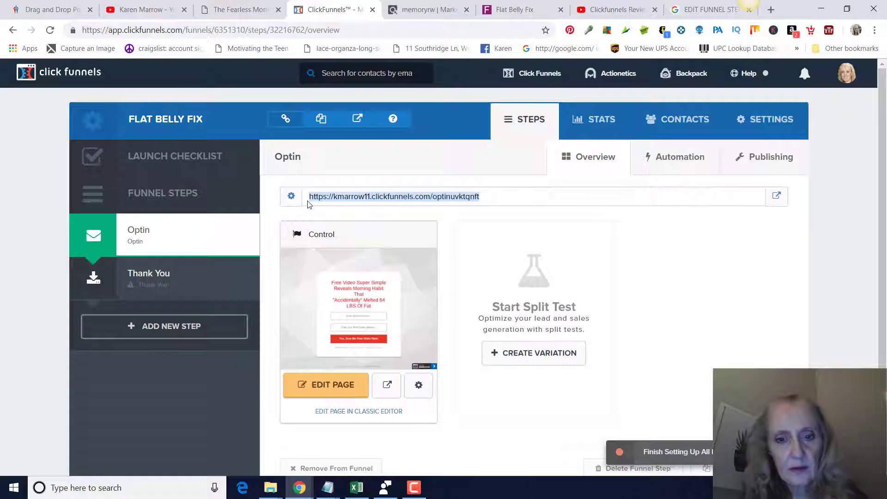
left_click(775, 11)
key("ctrl+v")
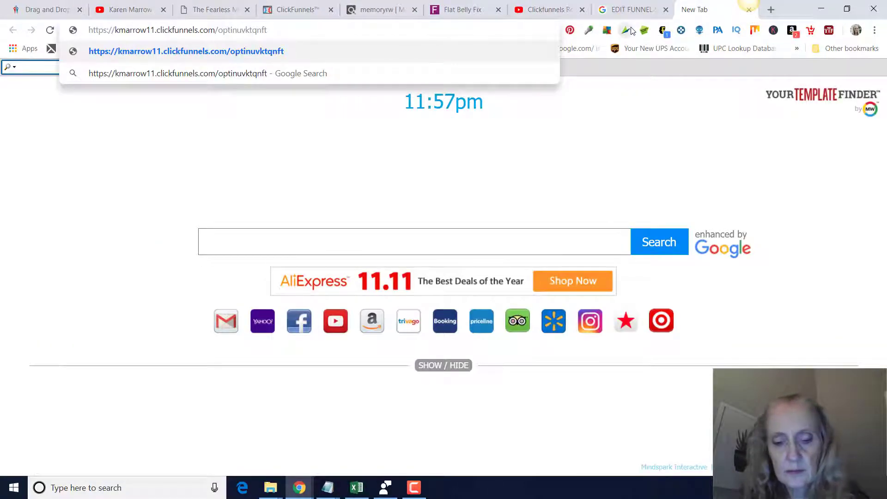
key("Return")
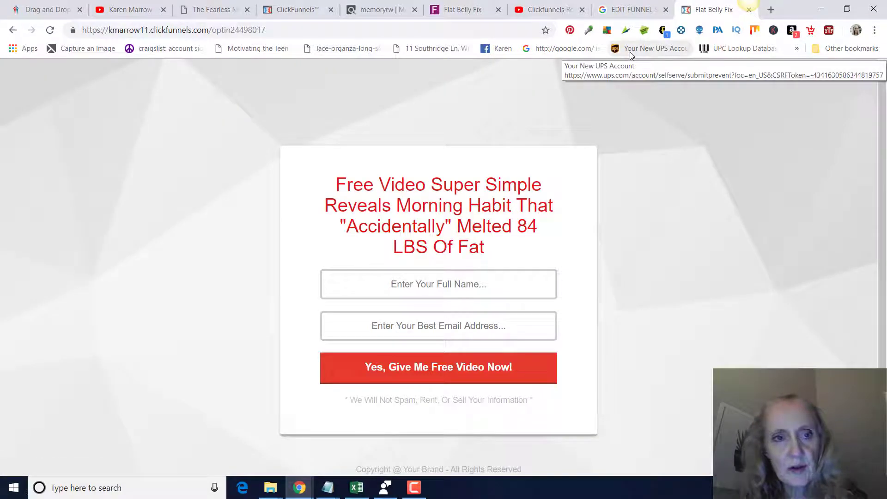
- Close the stray EDIT FUNNEL tab and switch to the Builderall Drag and Drop Pixel Perfect tab
left_click(666, 10)
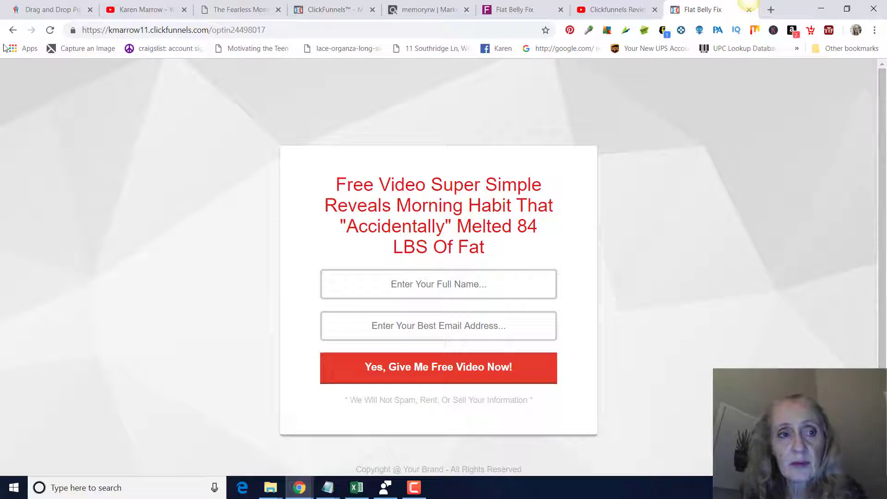
left_click(48, 14)
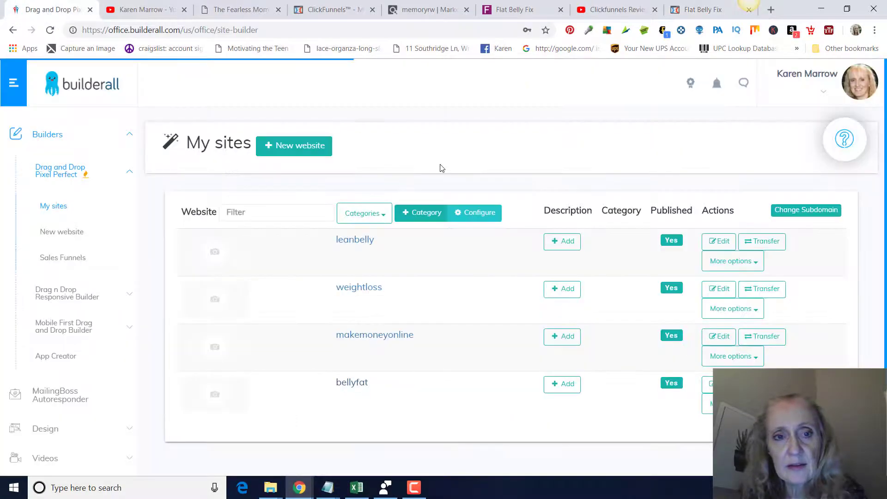
- Open the live leanbelly site from My sites, then go back to the ClickFunnels funnel tab
left_click(52, 206)
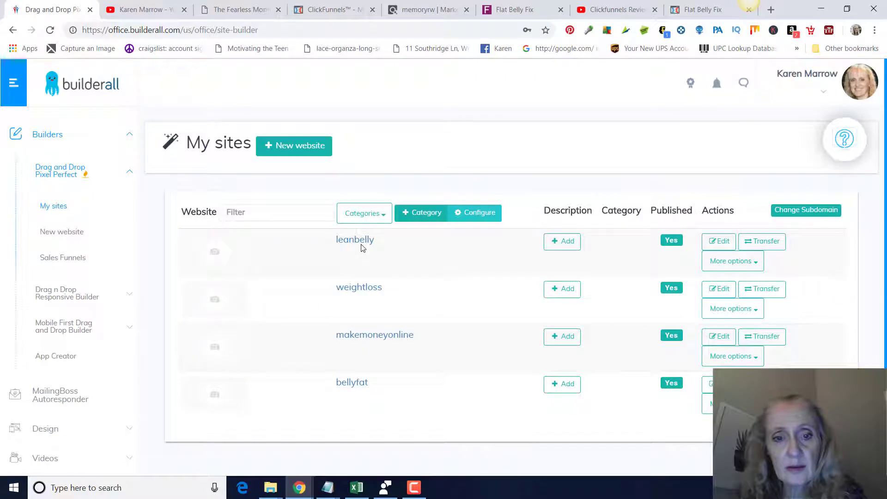
left_click(363, 243)
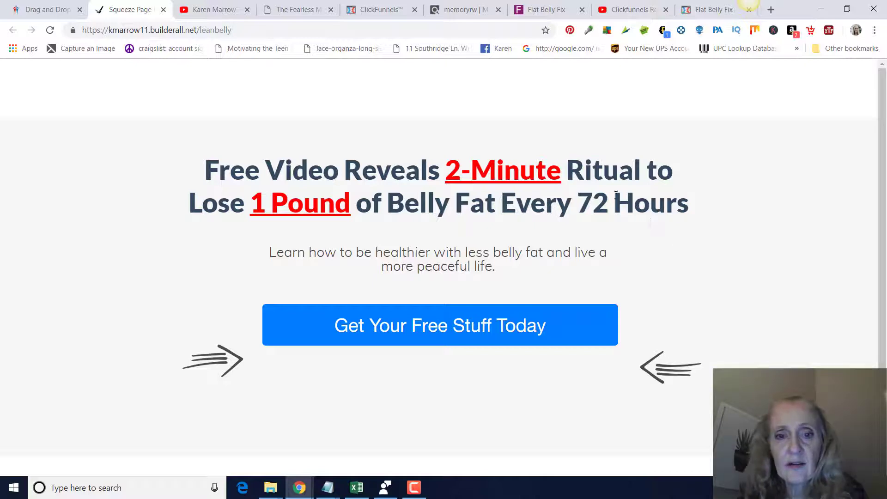
left_click(51, 16)
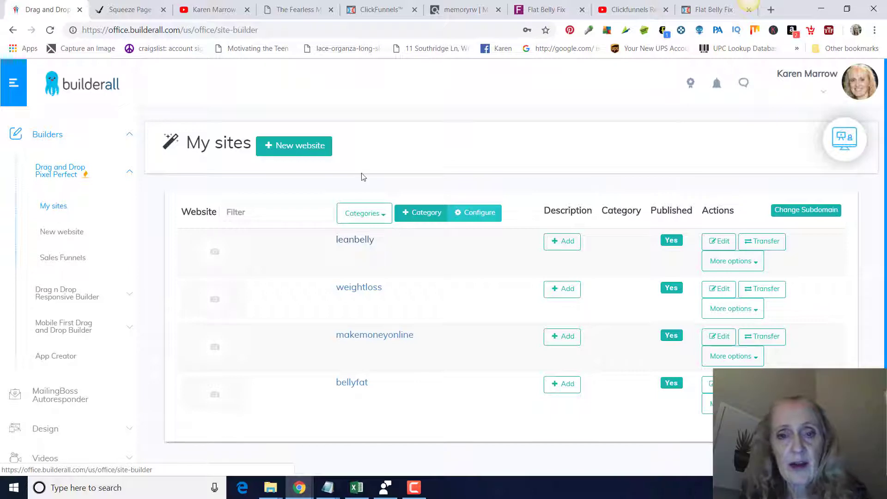
left_click(383, 11)
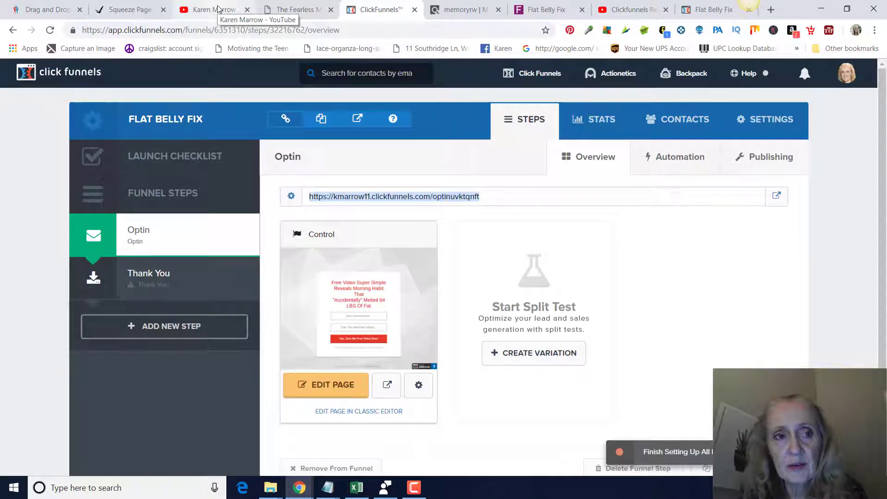
- Switch to the YouTube channel tab listing recent video uploads
left_click(213, 20)
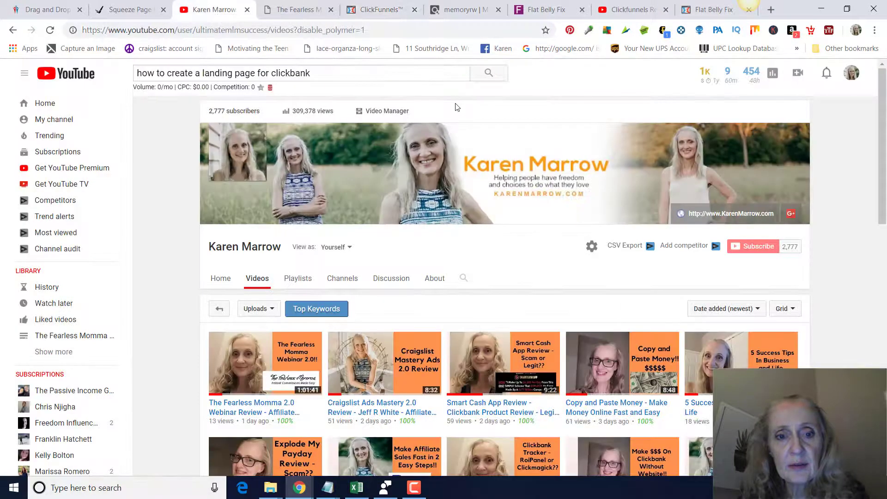